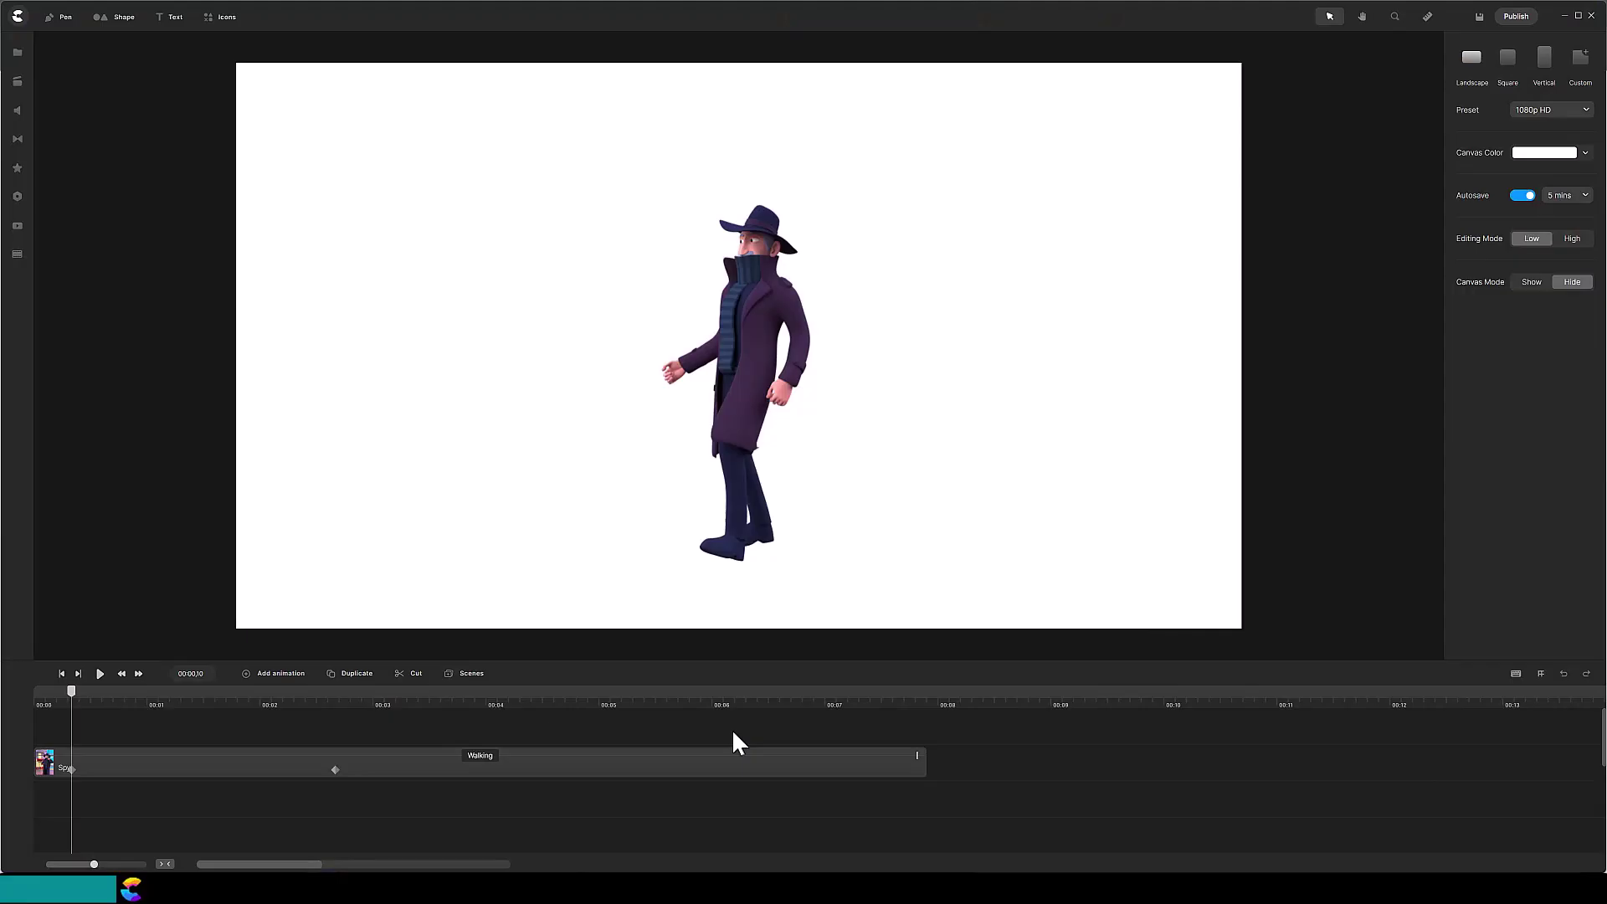
# Step: Examine the animated property and easing of the Walking clip's animation, and scrub the playhead across its keyframes
pyautogui.click(159, 781)
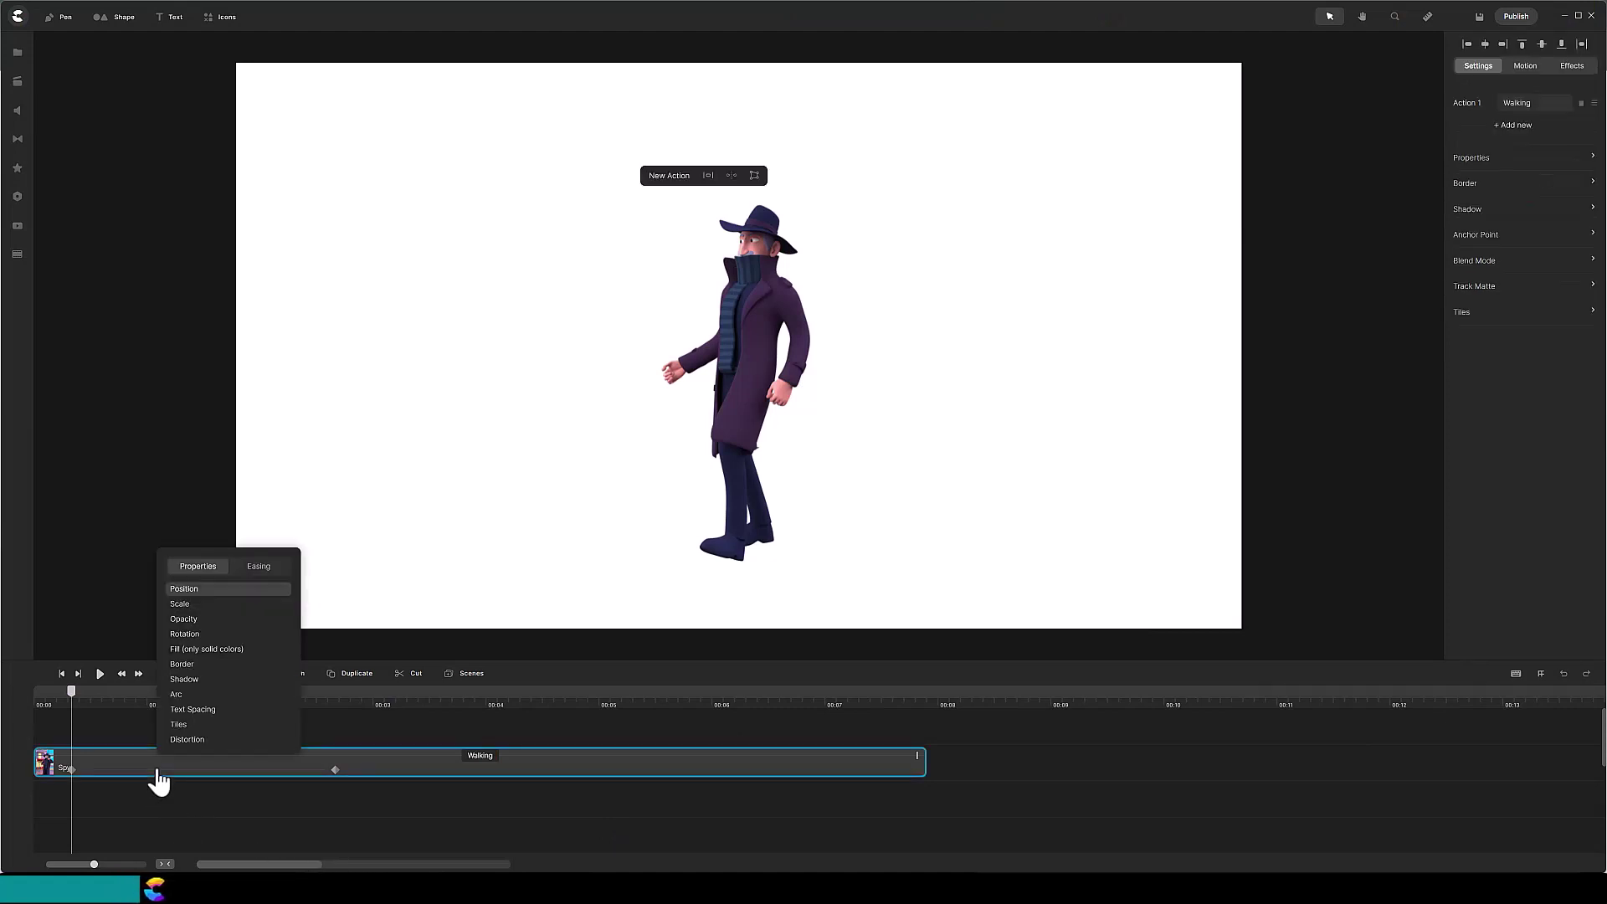
pyautogui.click(259, 569)
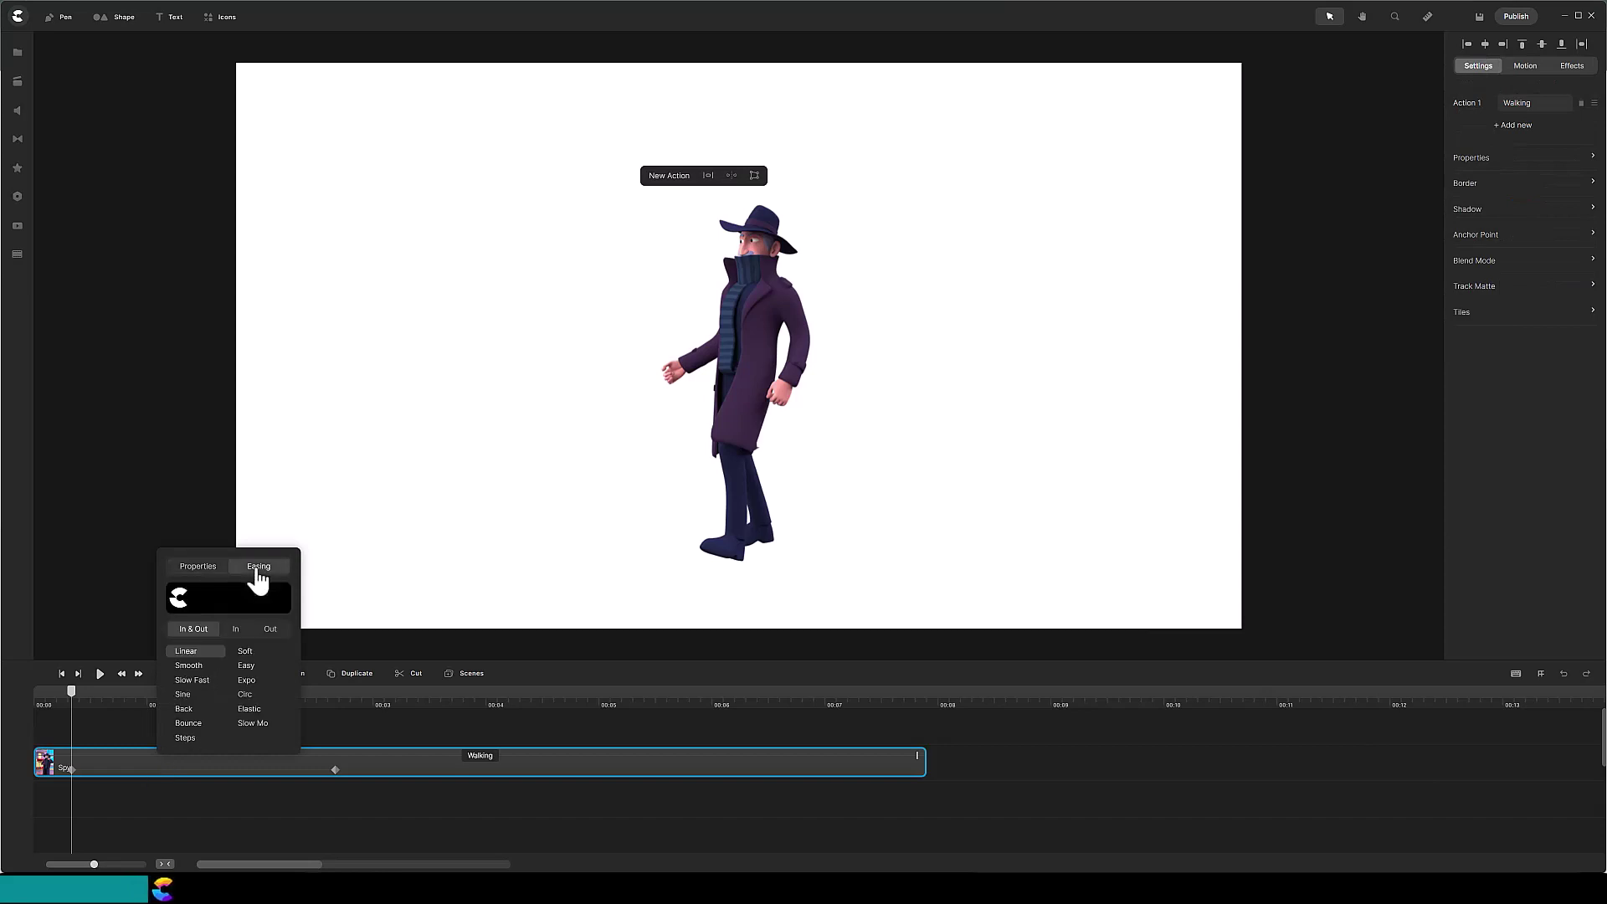
pyautogui.moveTo(68, 701); pyautogui.dragTo(344, 718)
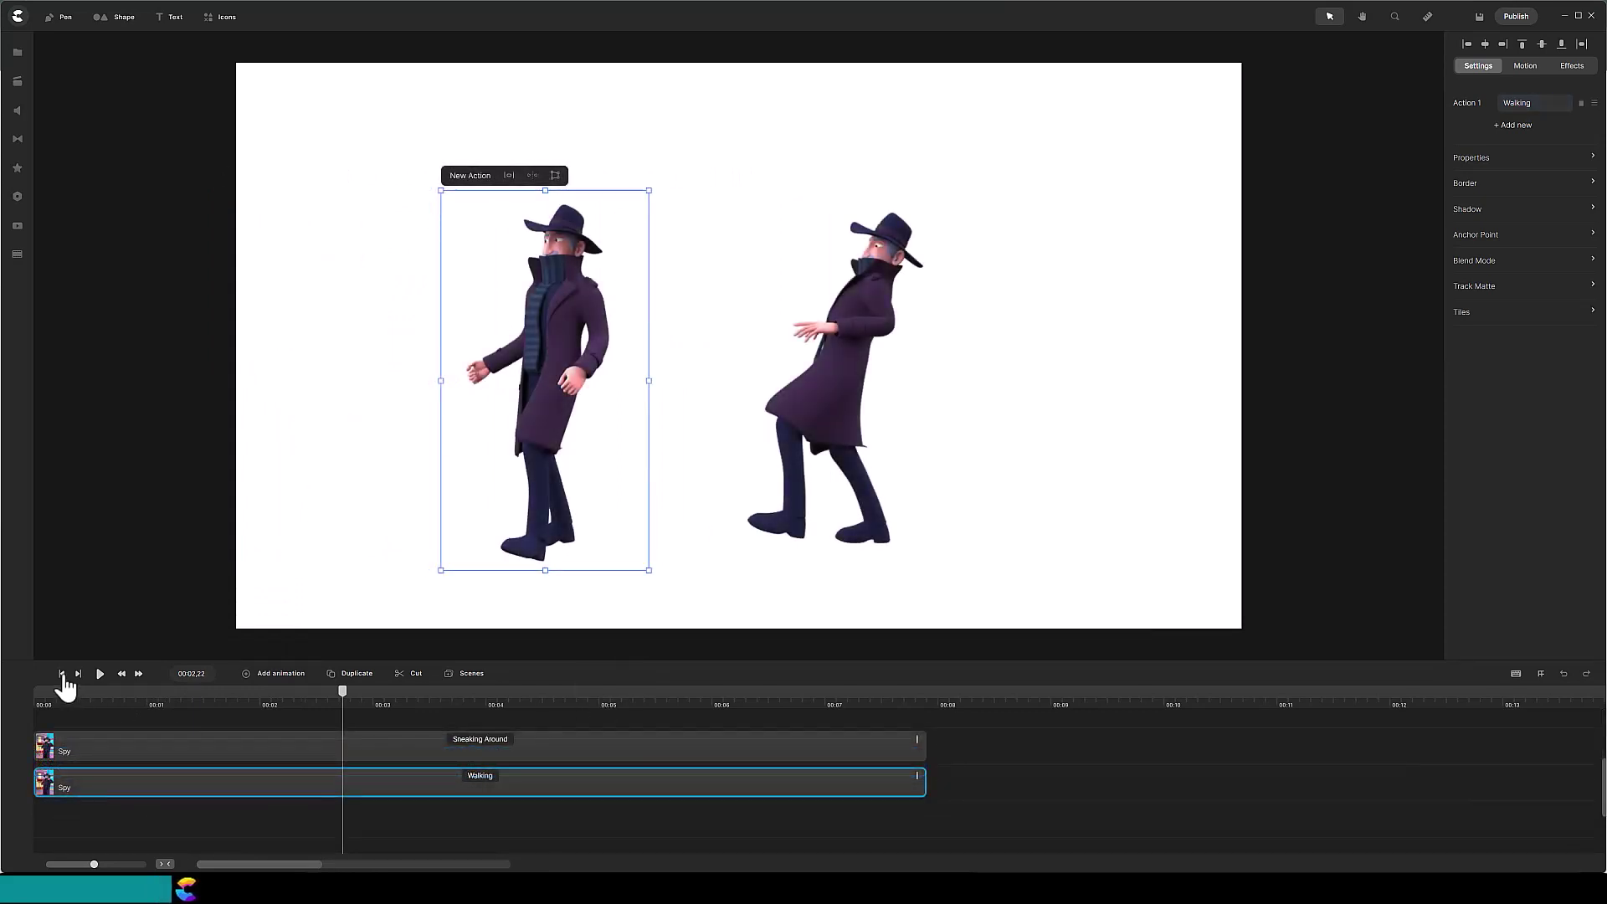
# Step: Play the Walking and Sneaking Around spies side by side from the start of the timeline
pyautogui.click(62, 675)
pyautogui.click(100, 674)
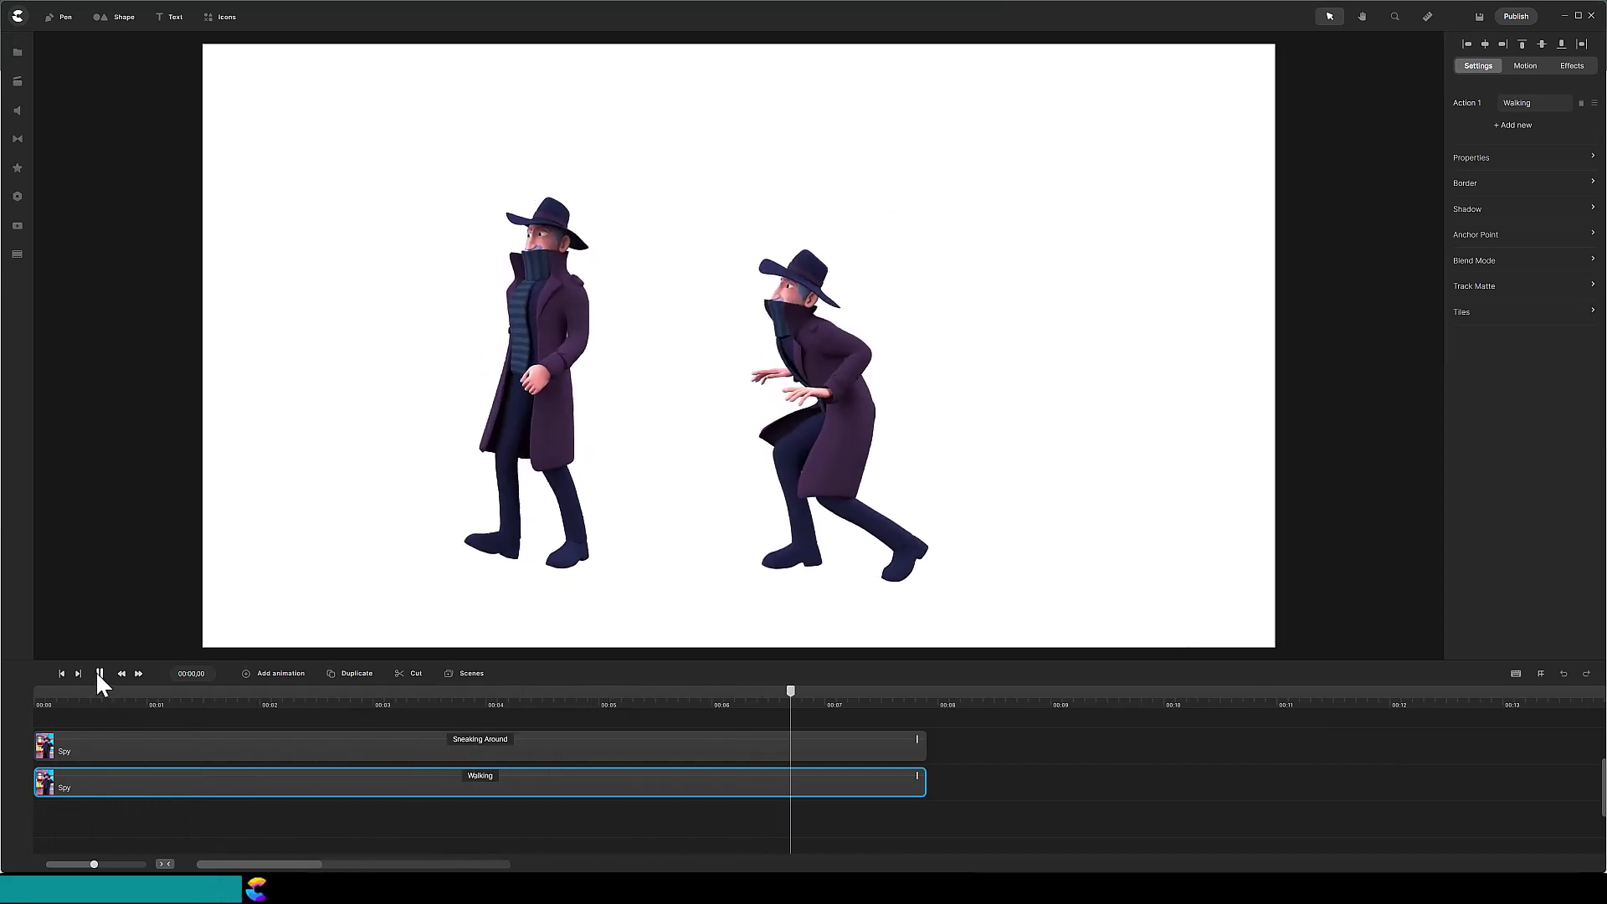
pyautogui.click(99, 675)
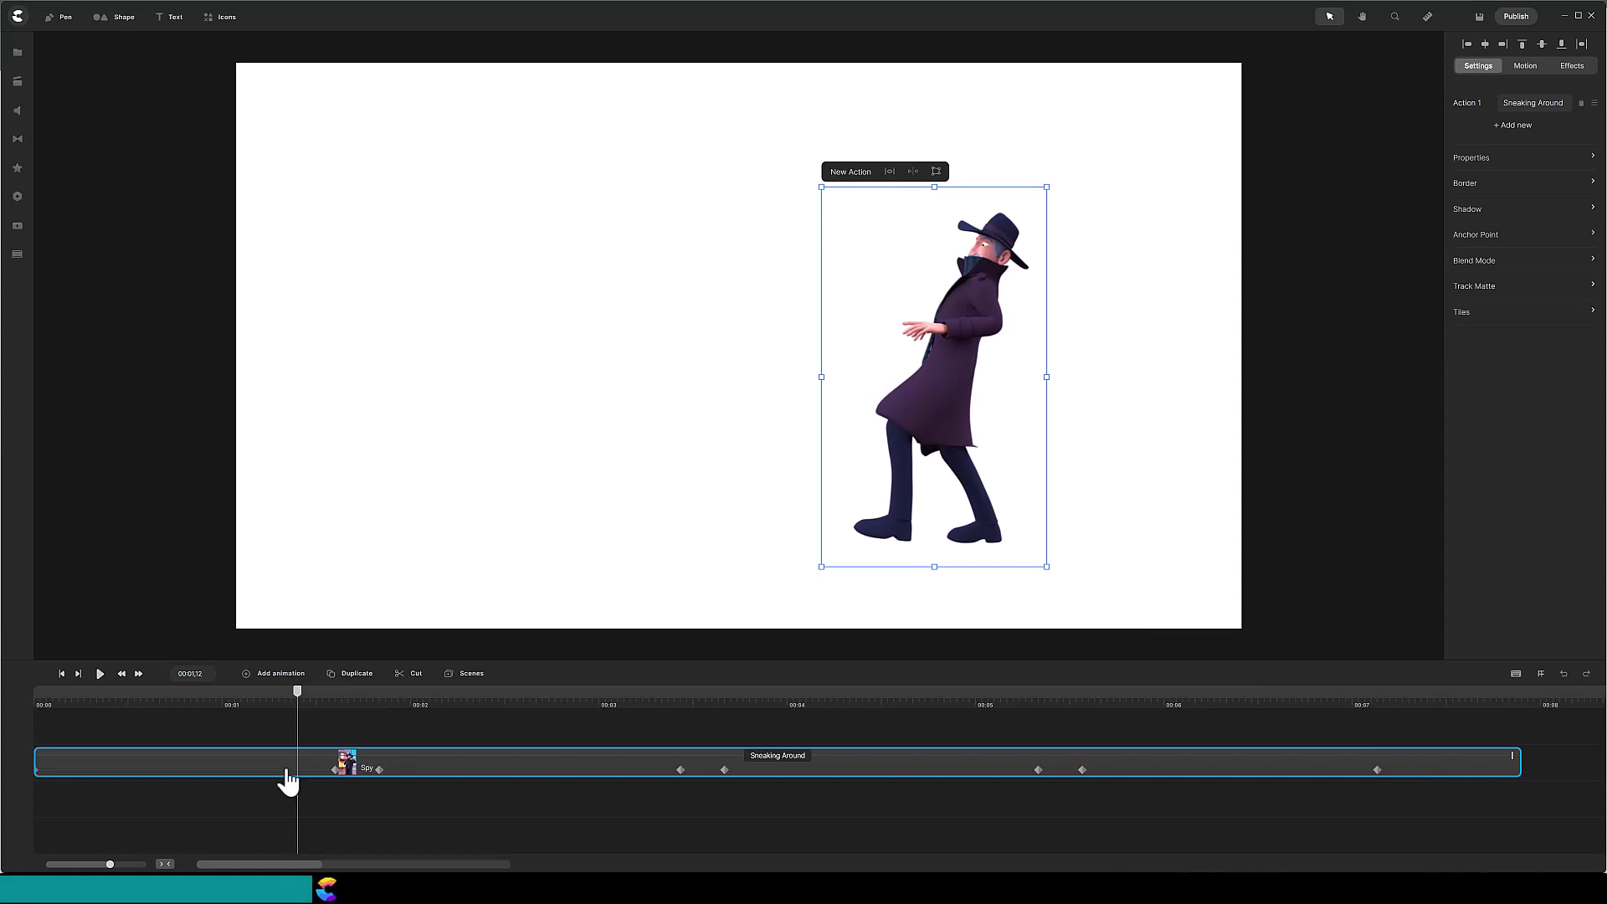
# Step: Check the property and easing settings of the first animation on the Sneaking Around clip
pyautogui.rightClick(287, 780)
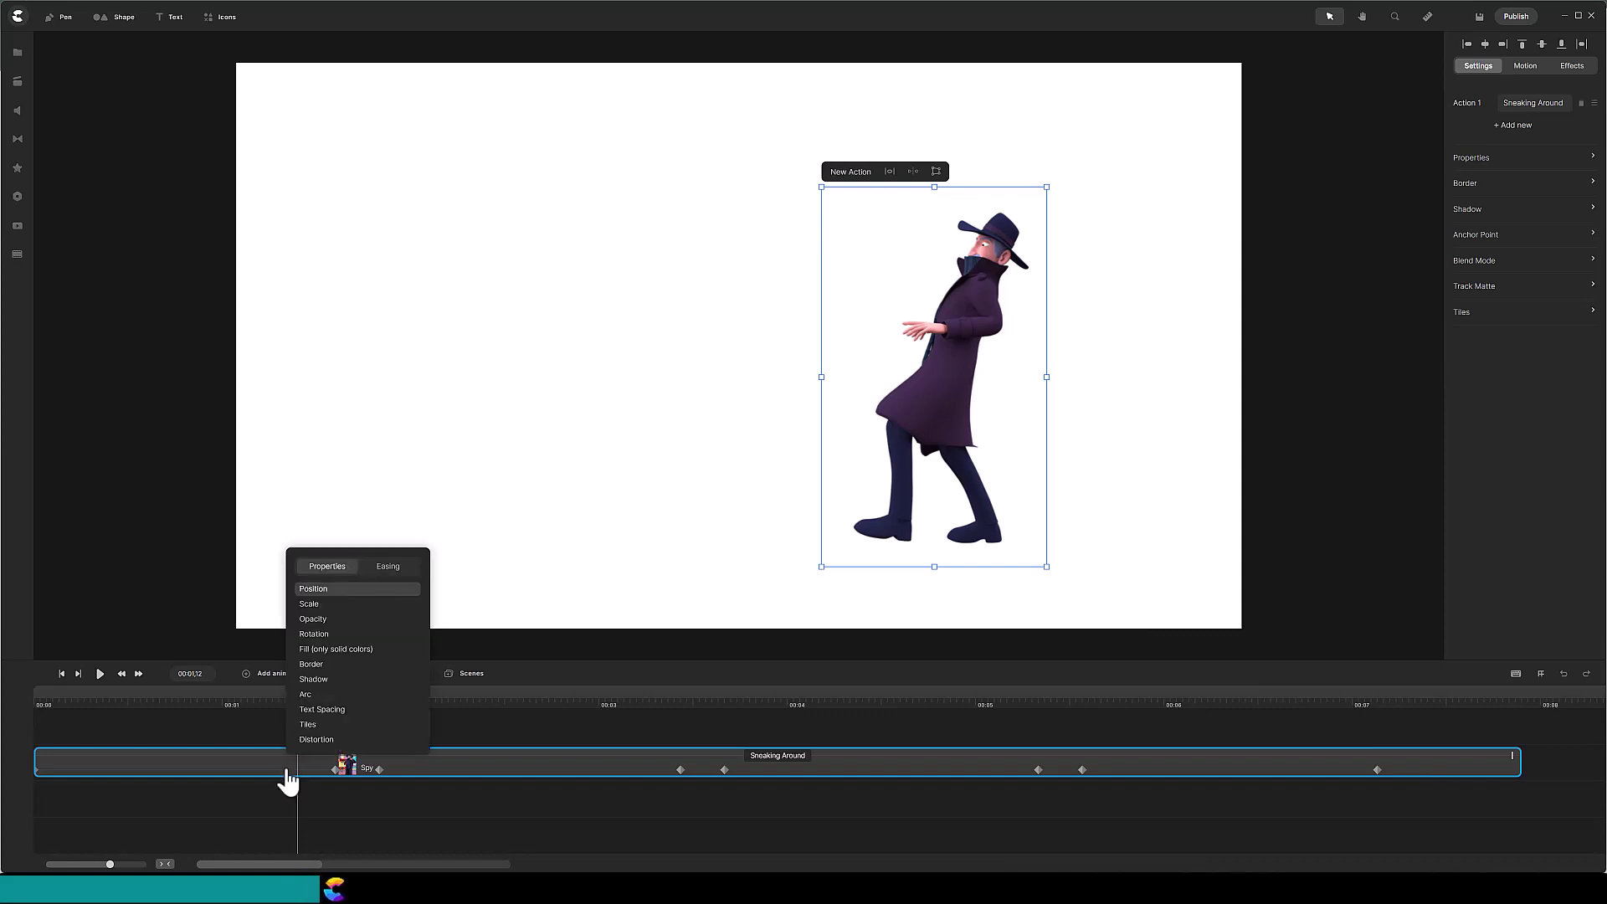
pyautogui.click(400, 569)
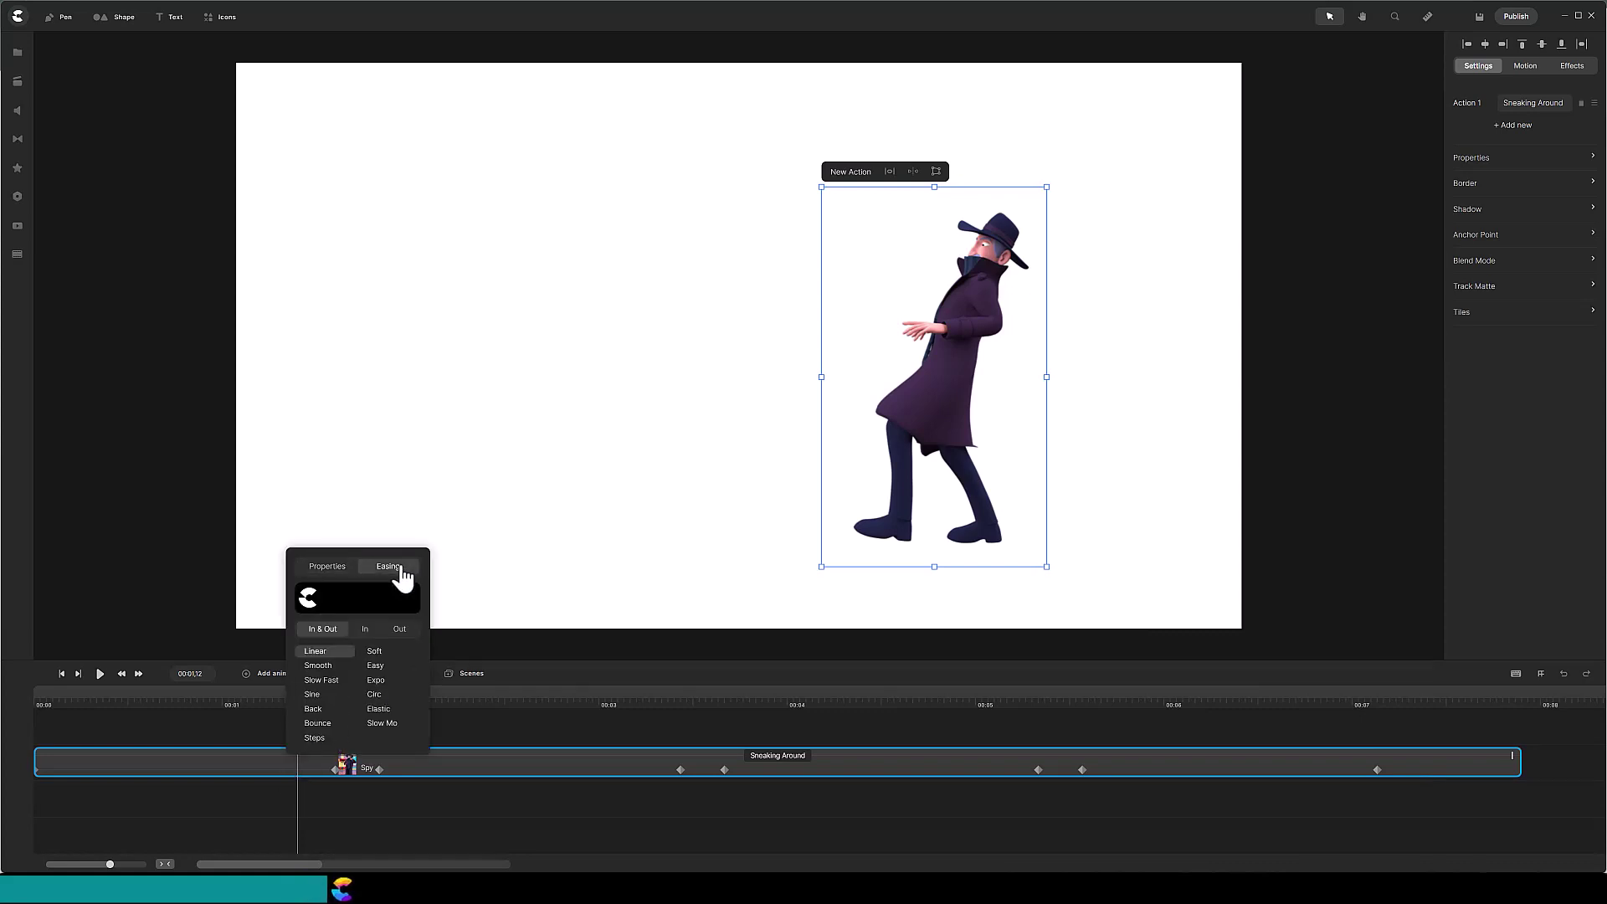
pyautogui.click(322, 569)
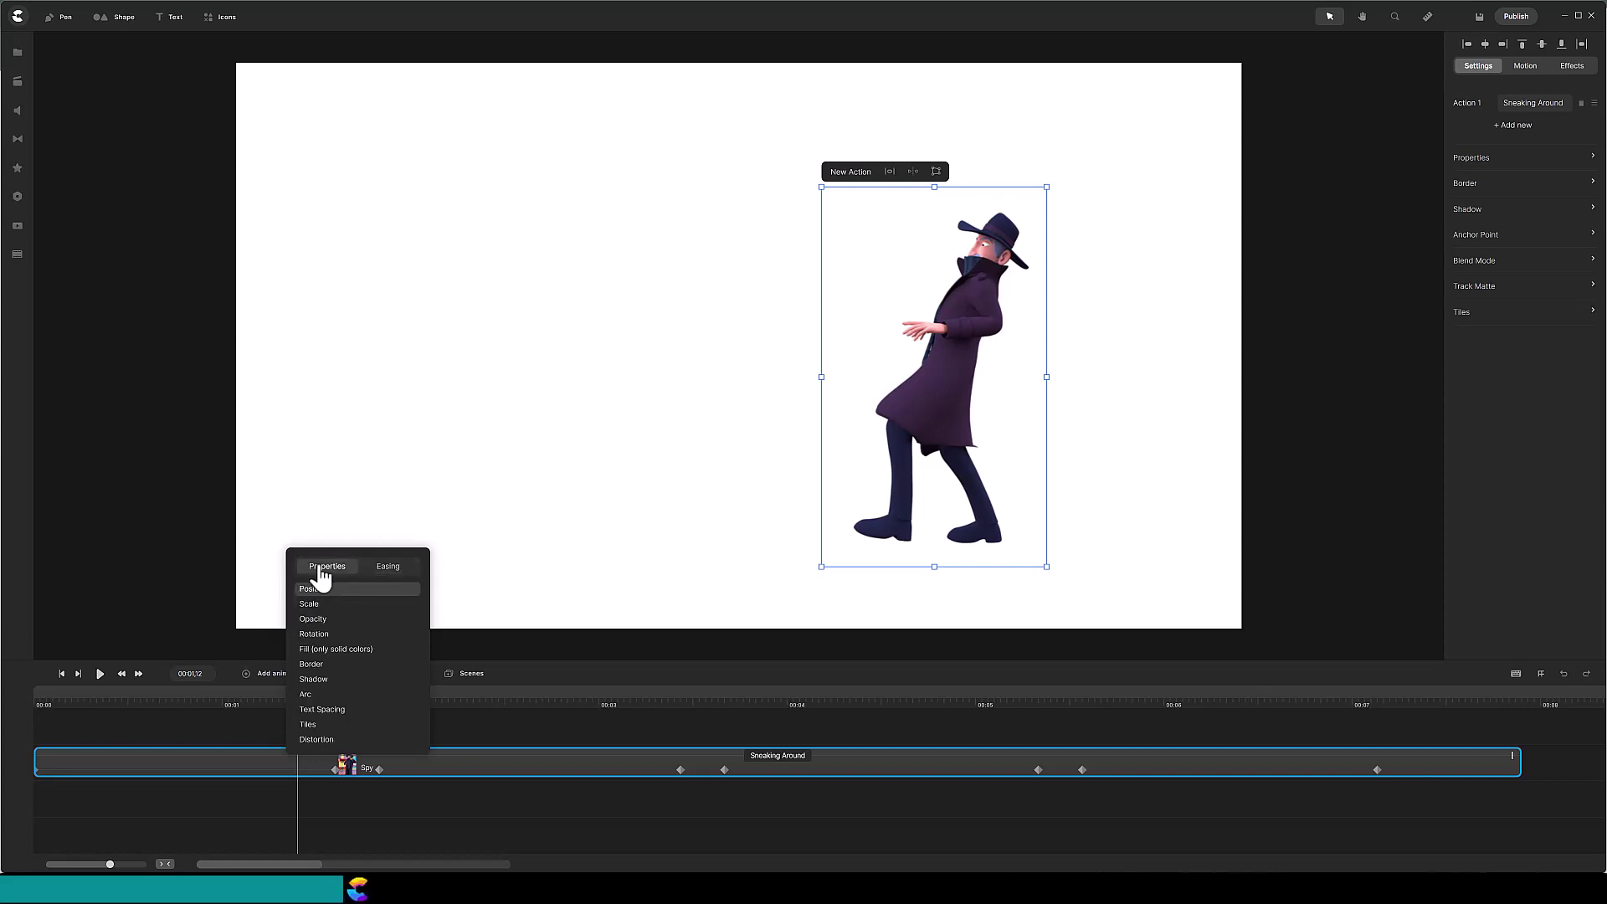
# Step: Advance frame by frame to 00:01,25 to examine the spy's movement between the first animation's end and the second's start
pyautogui.click(139, 675)
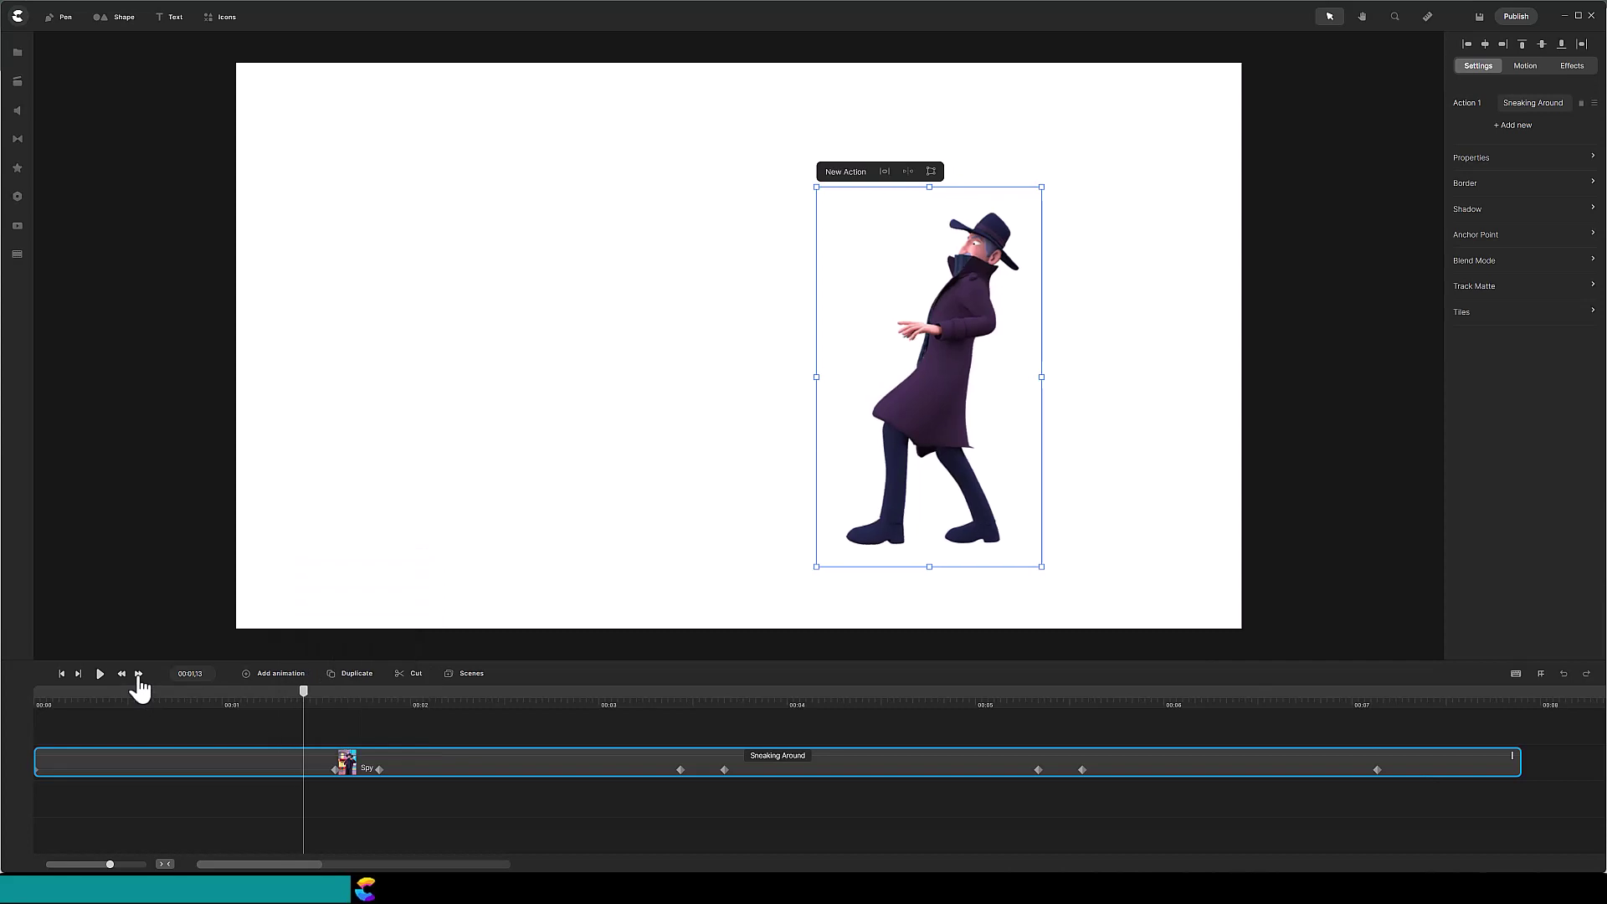
pyautogui.click(139, 675)
pyautogui.click(139, 675)
pyautogui.click(139, 674)
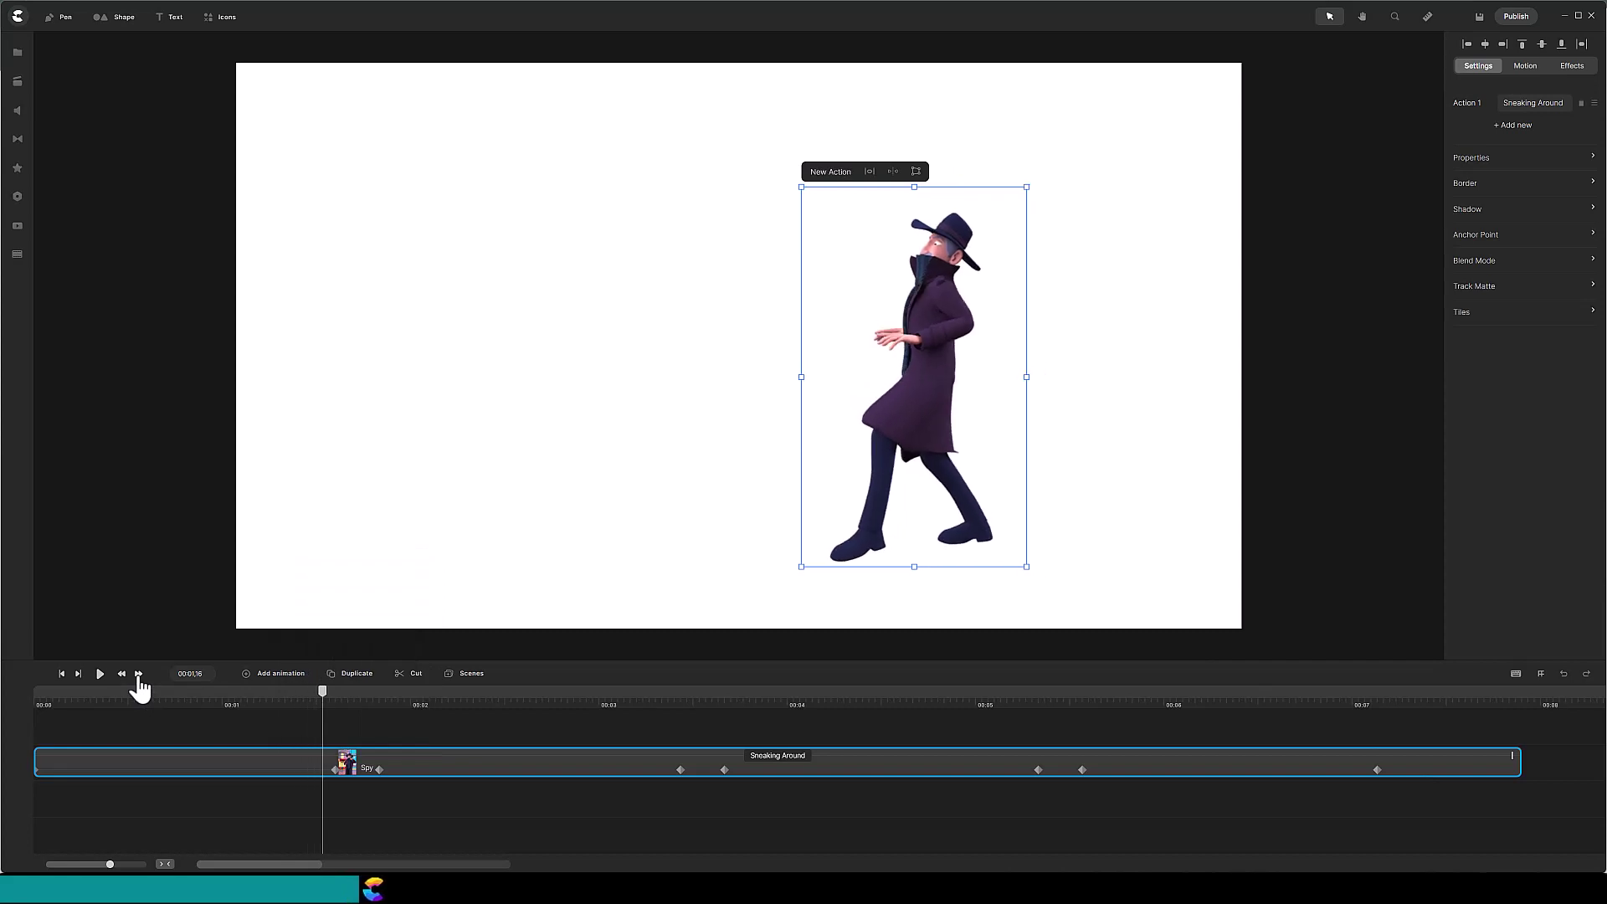
pyautogui.click(139, 674)
pyautogui.click(139, 675)
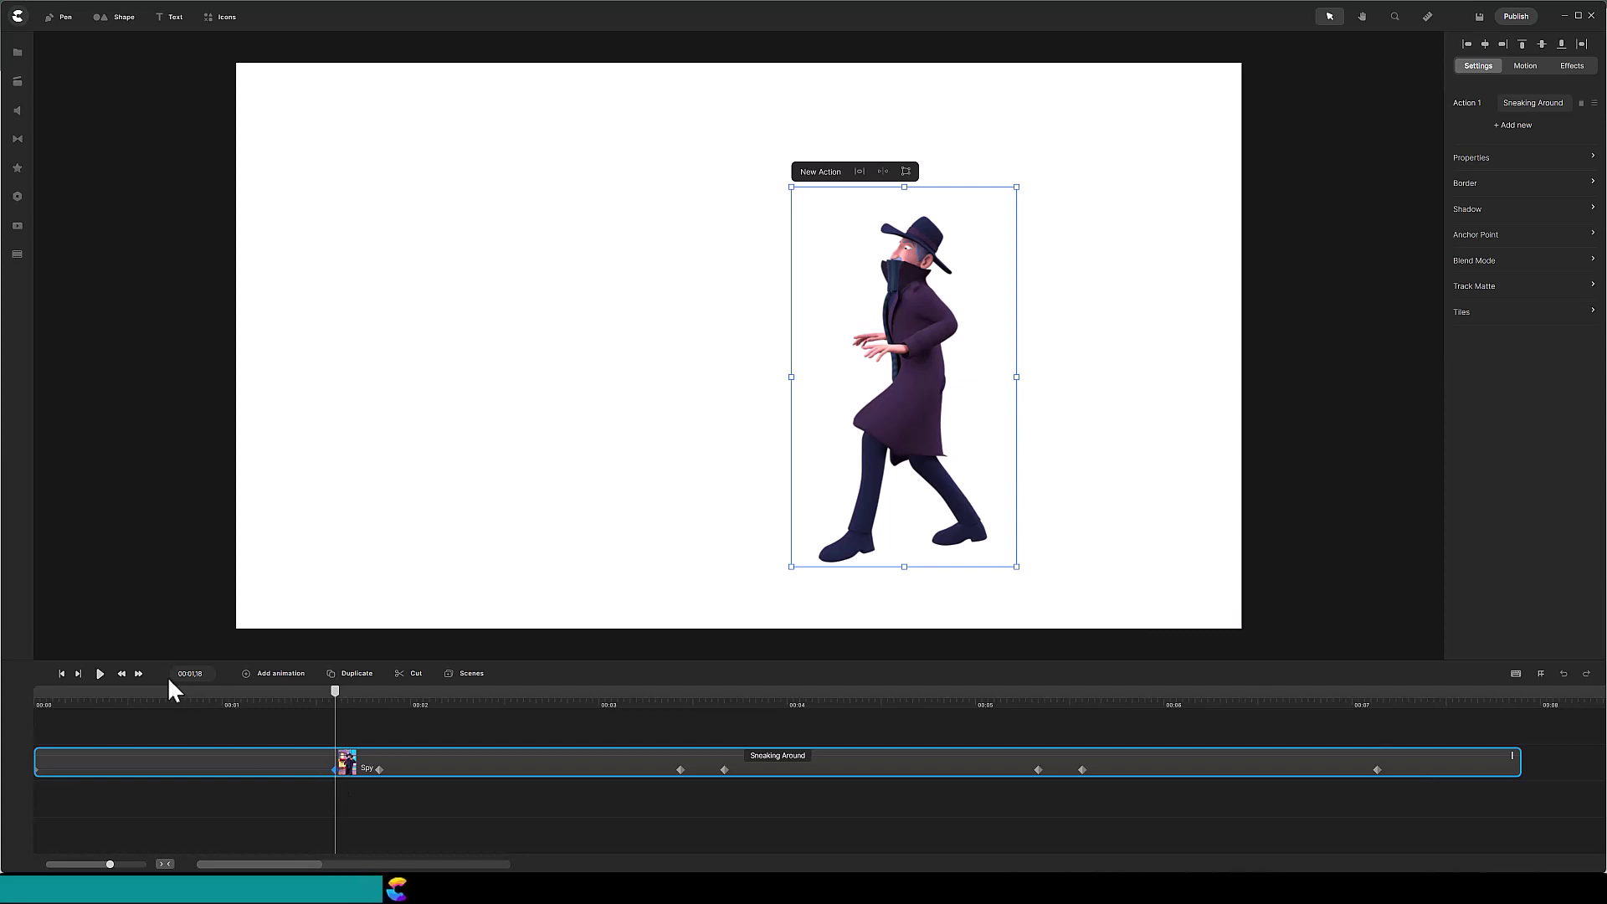
pyautogui.click(139, 674)
pyautogui.click(138, 675)
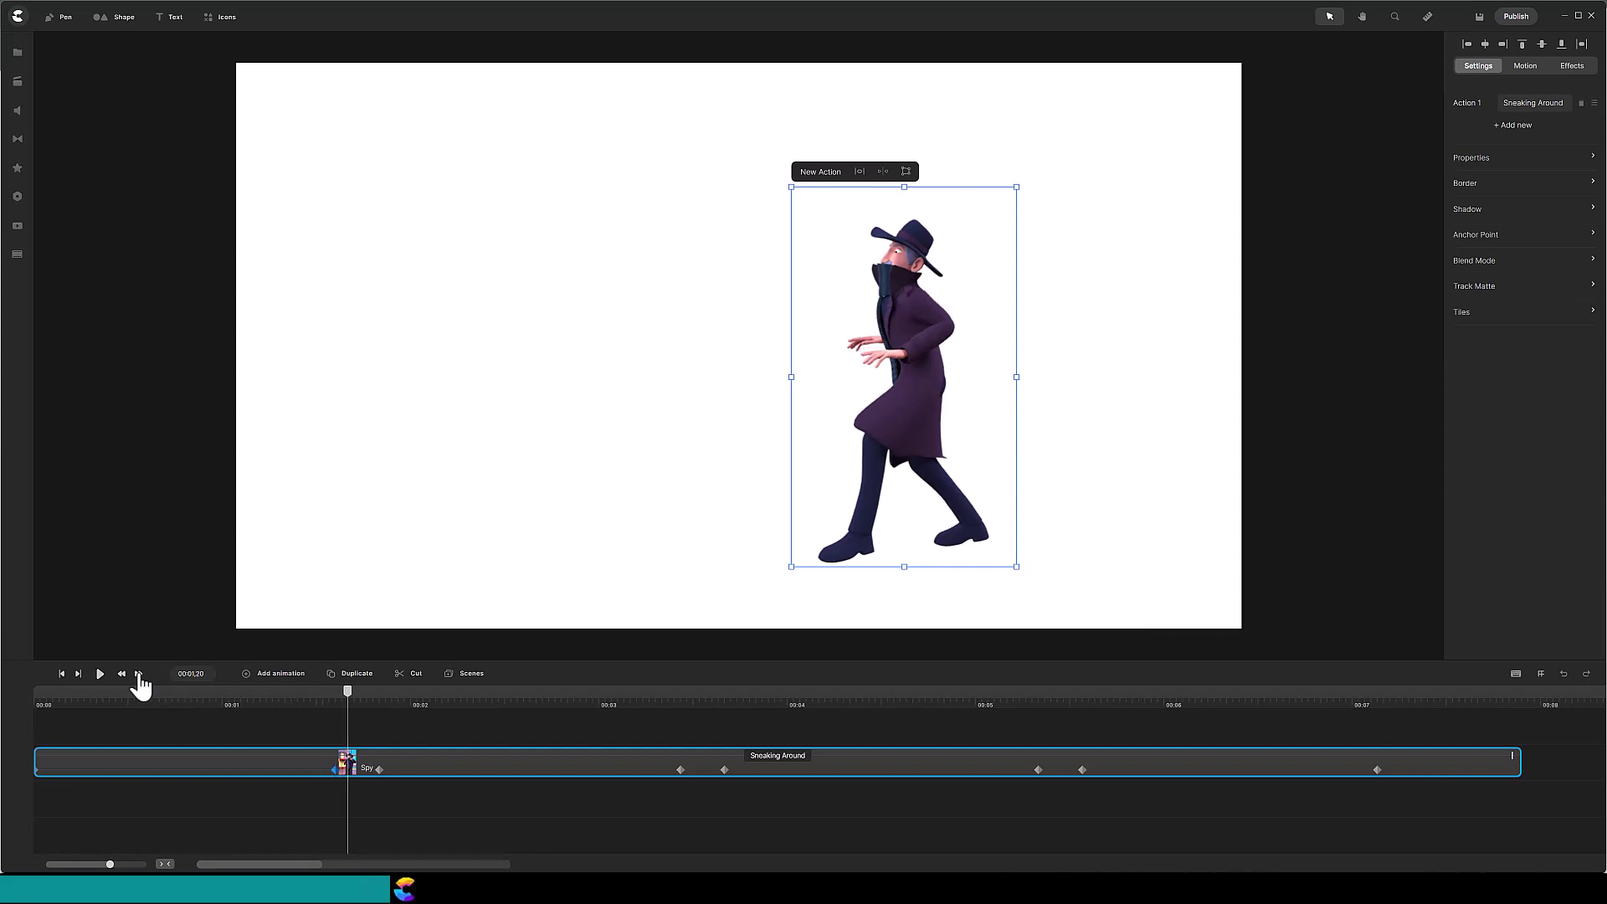
pyautogui.click(139, 675)
pyautogui.click(139, 675)
pyautogui.click(139, 674)
pyautogui.click(139, 675)
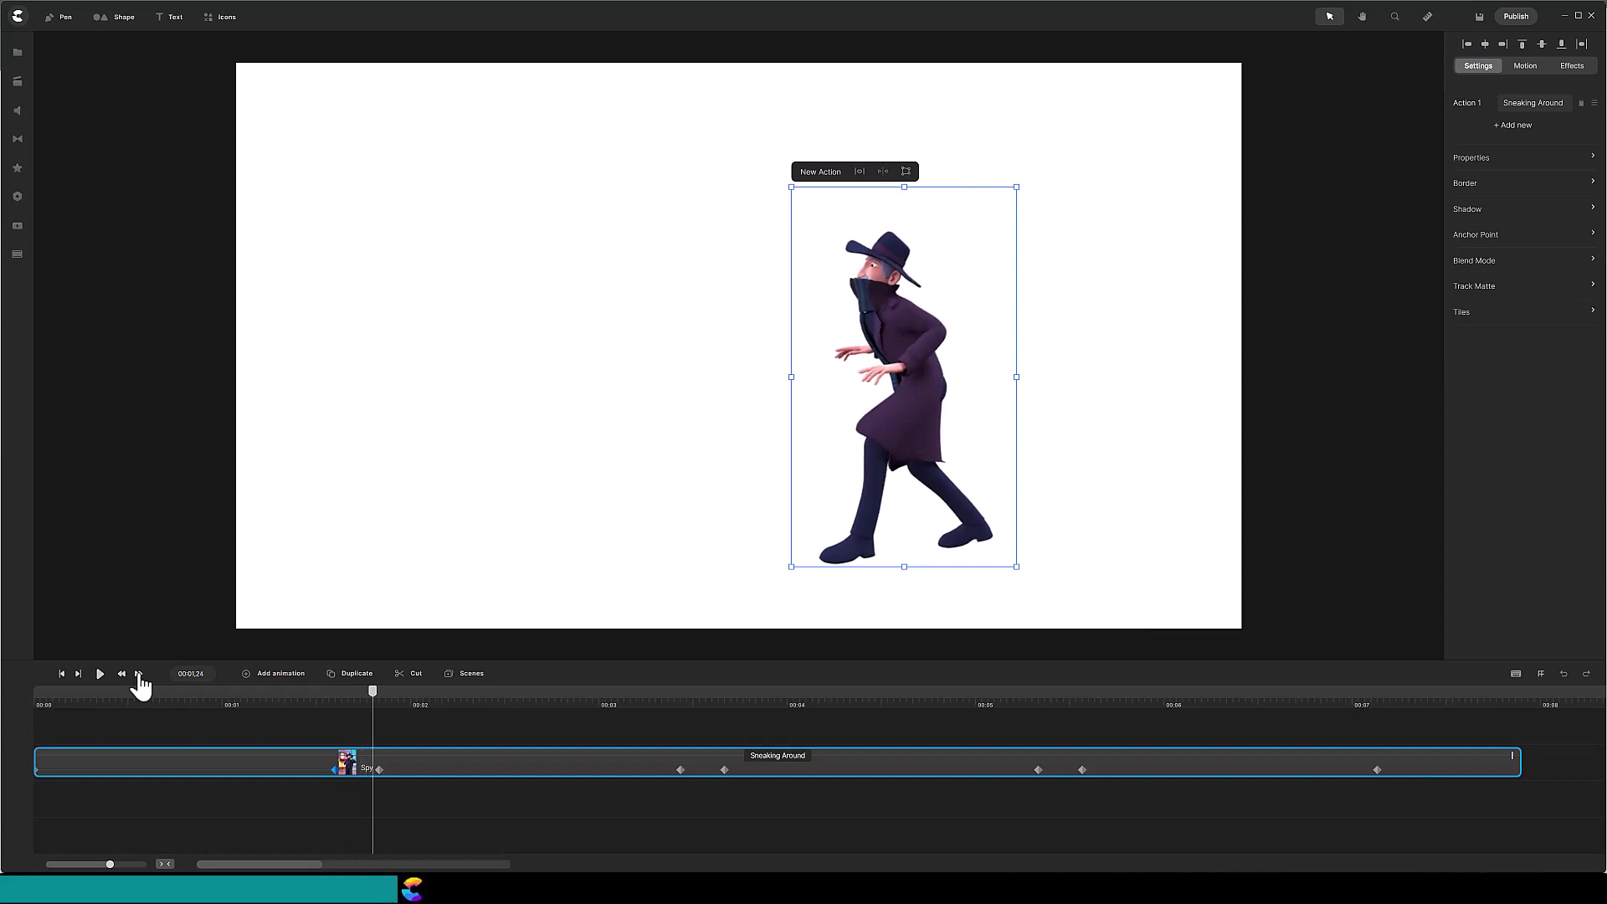
pyautogui.click(139, 675)
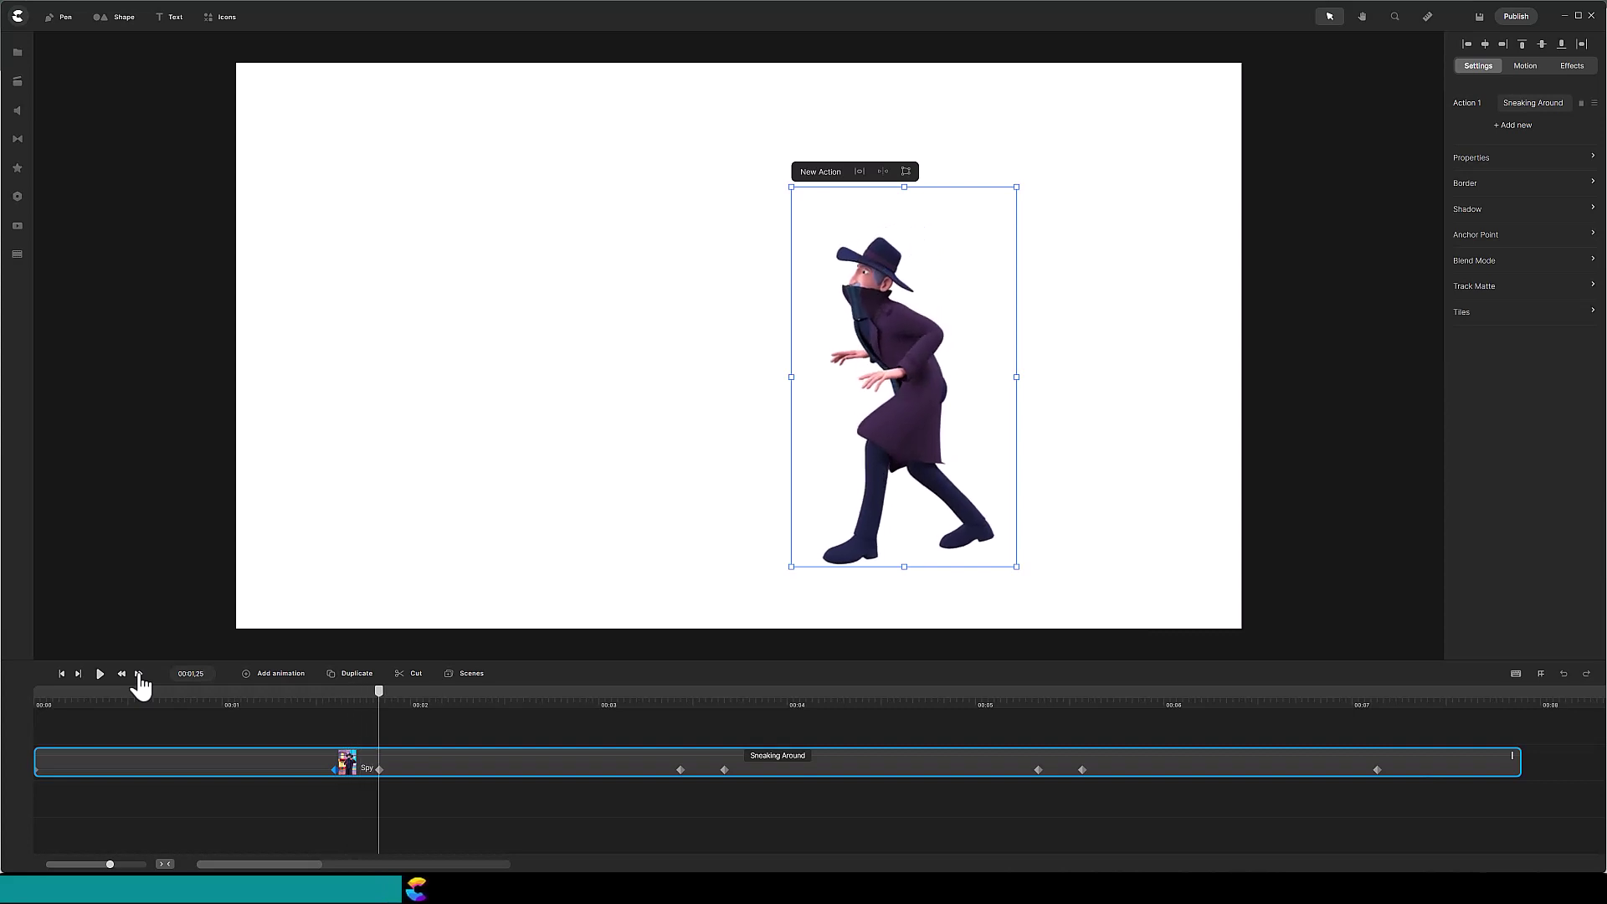
# Step: Inspect the second animation's property and compare the spy's X position at its start and end keyframes
pyautogui.click(400, 772)
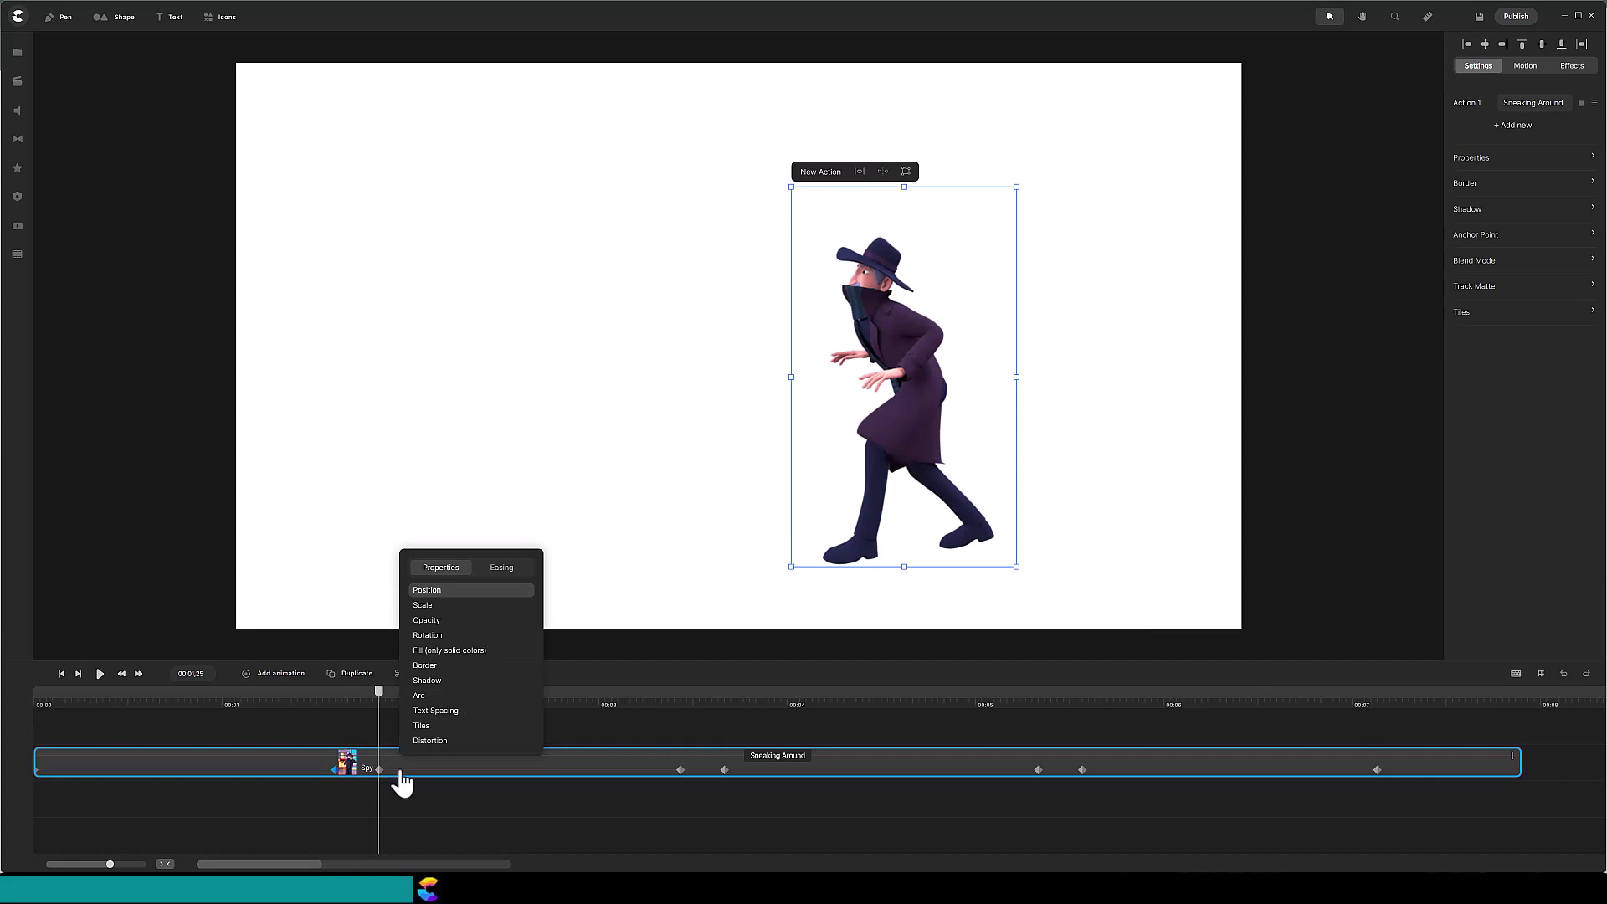
pyautogui.click(679, 770)
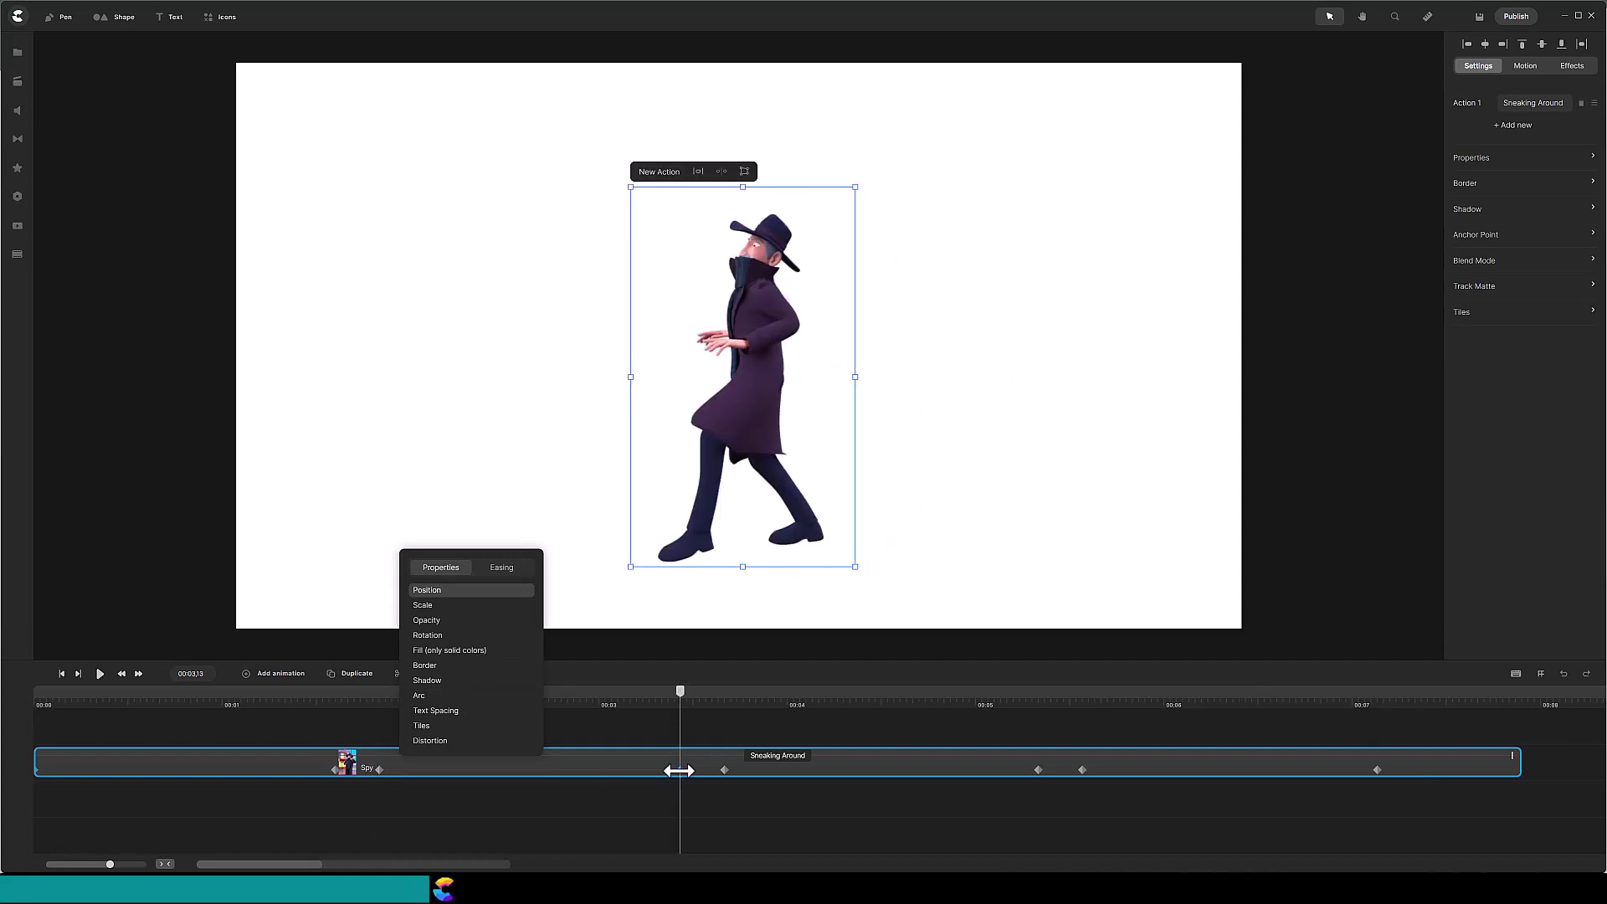
pyautogui.click(1467, 162)
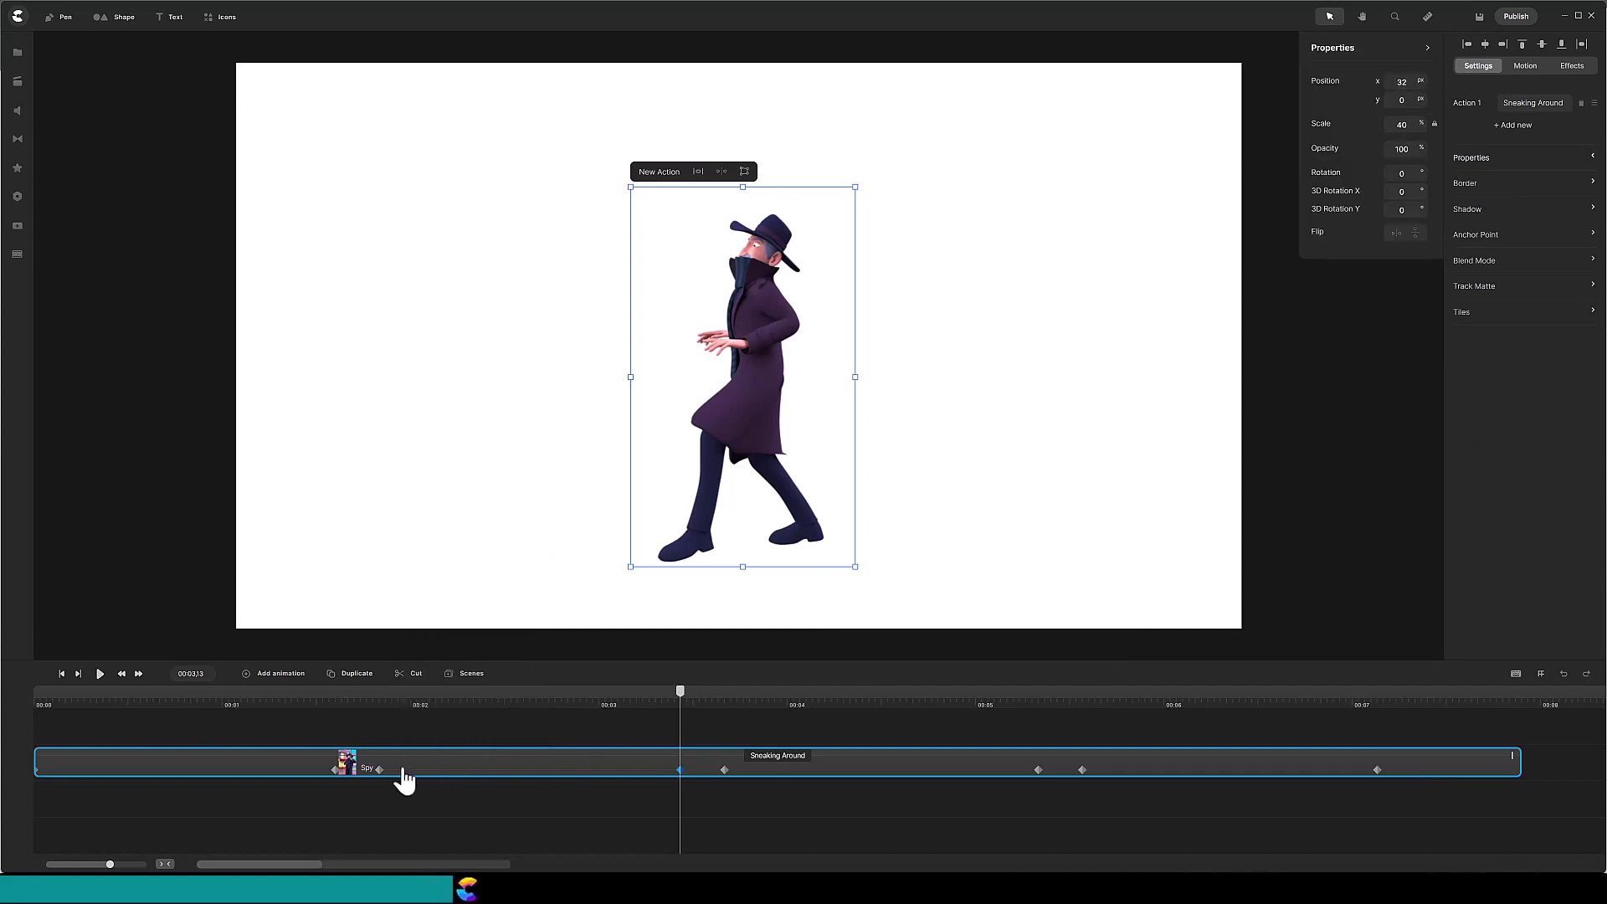
pyautogui.click(377, 768)
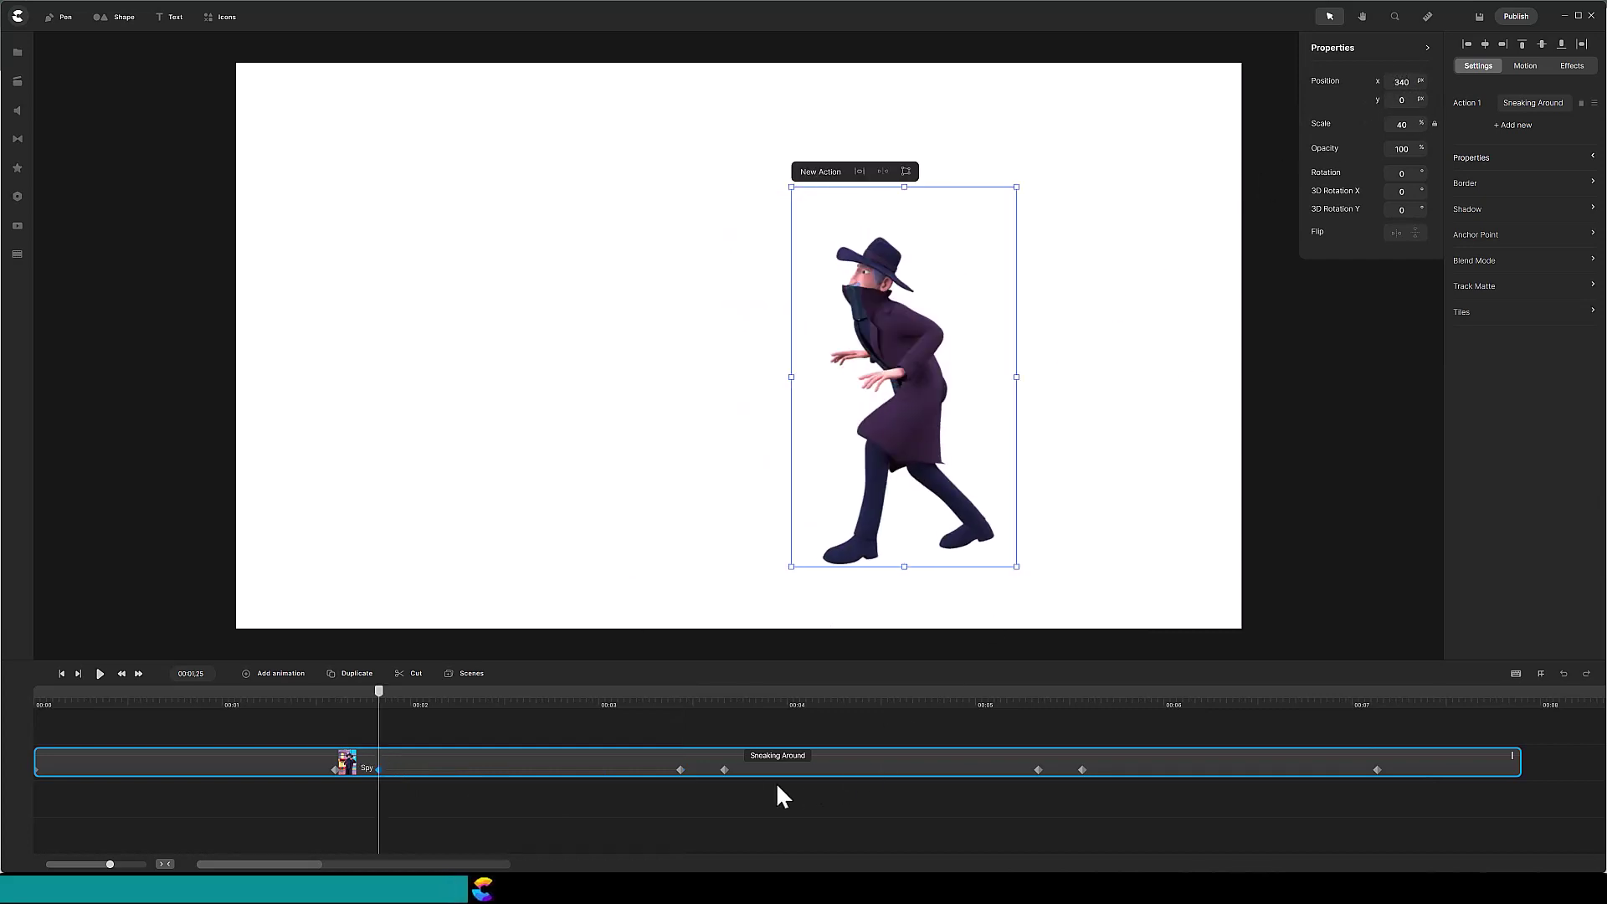
pyautogui.click(681, 770)
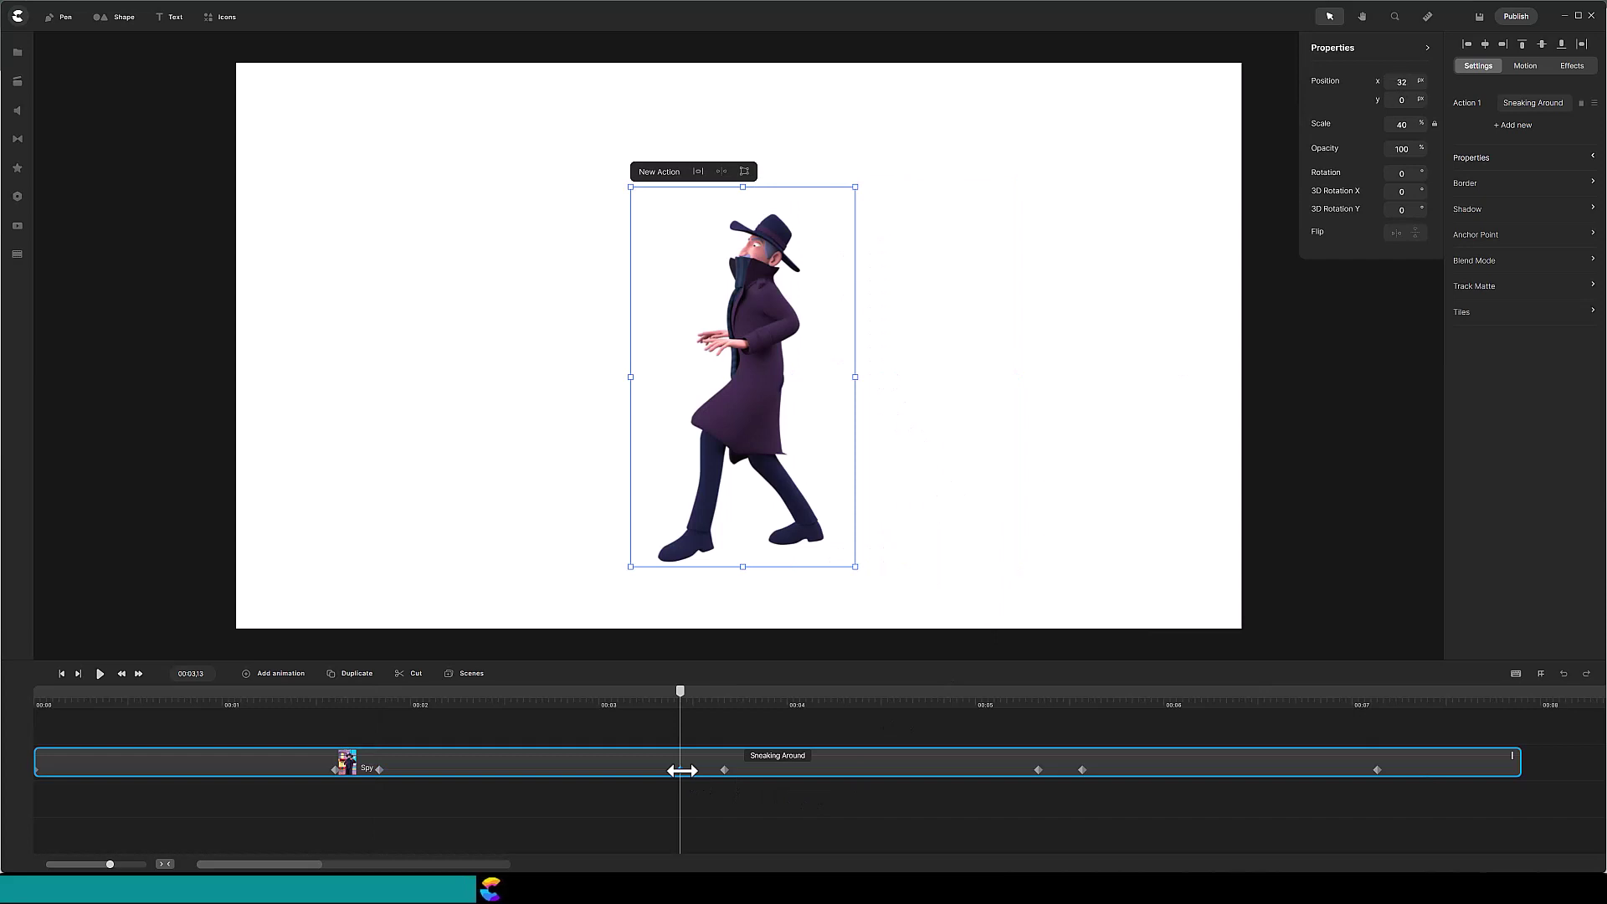
pyautogui.press('space')
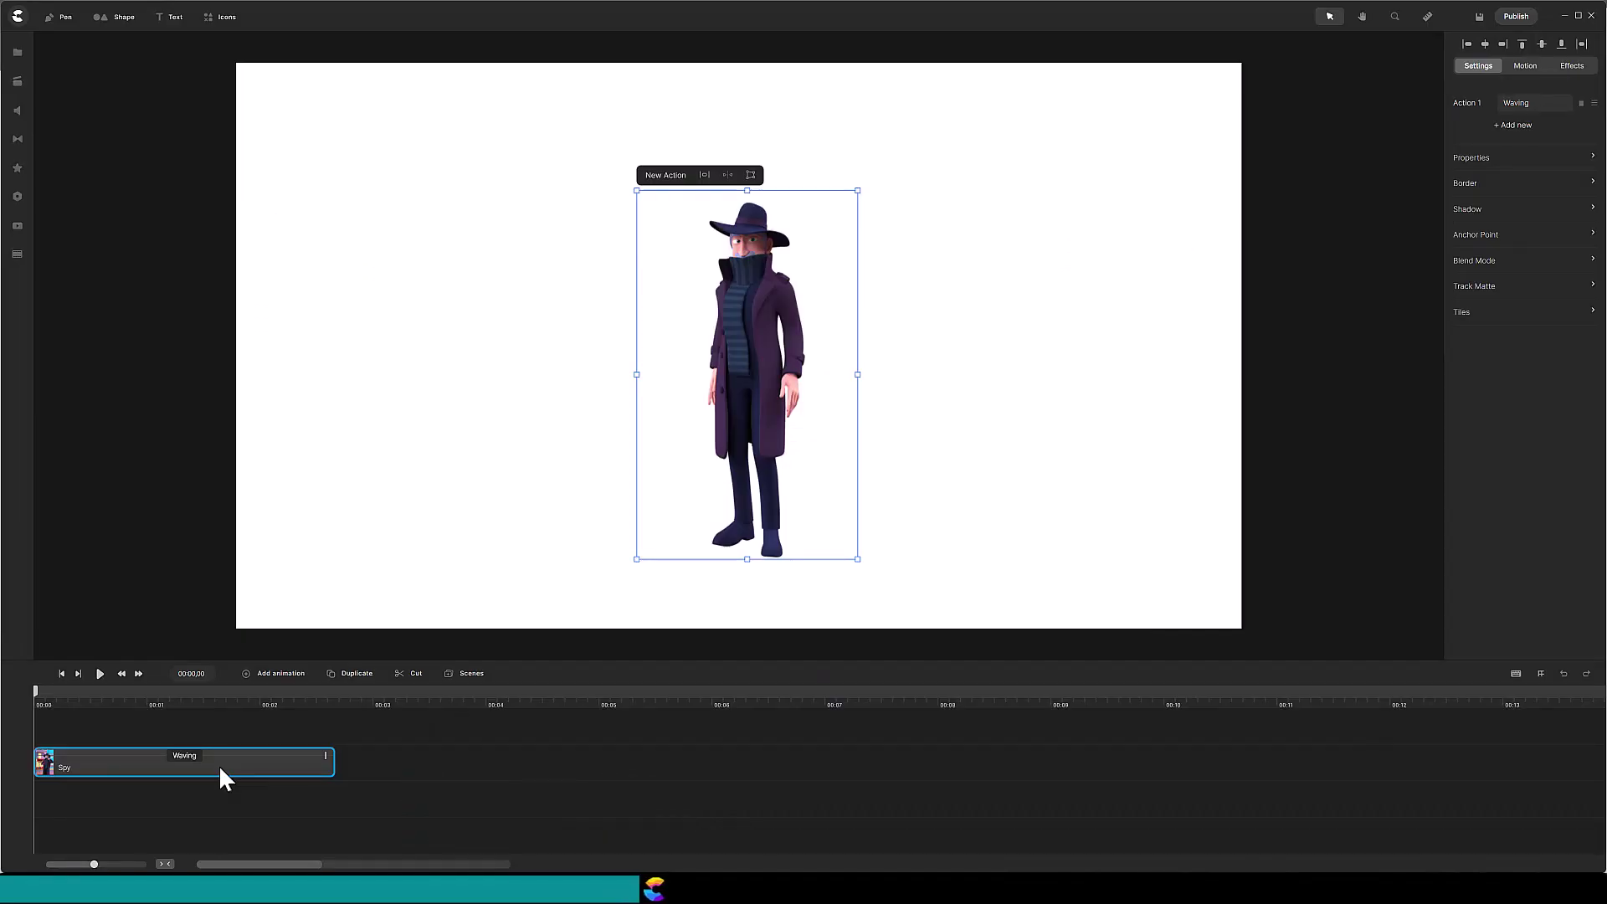
# Step: Change the spy's action to Sneaking Around and extend its timeline clip to 00:05,28
pyautogui.click(1518, 107)
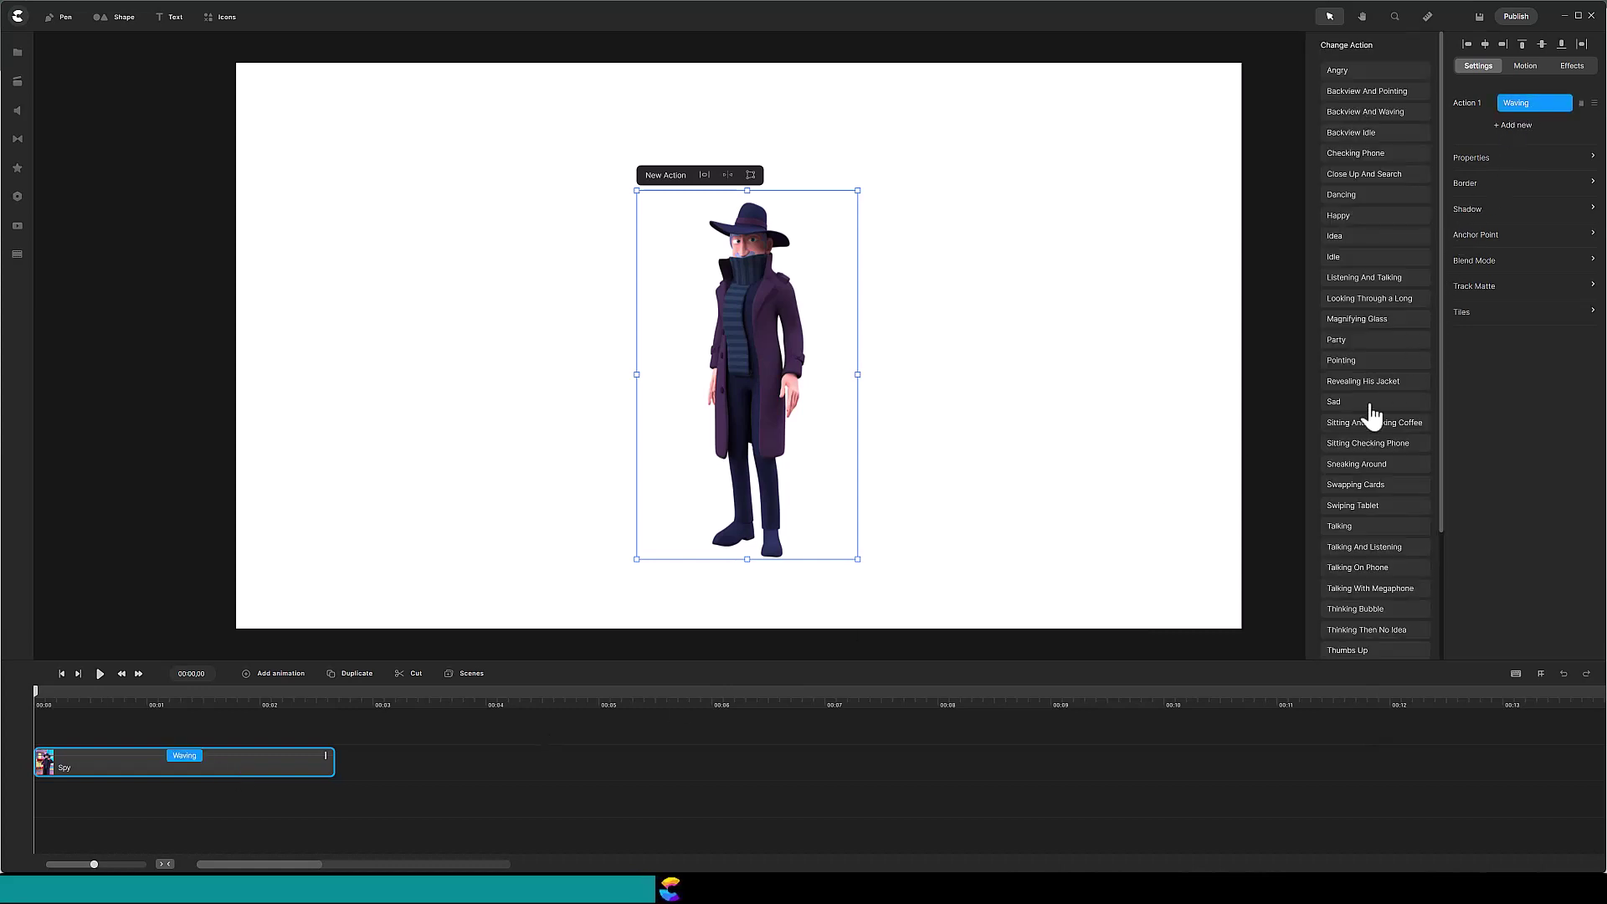
pyautogui.click(1342, 467)
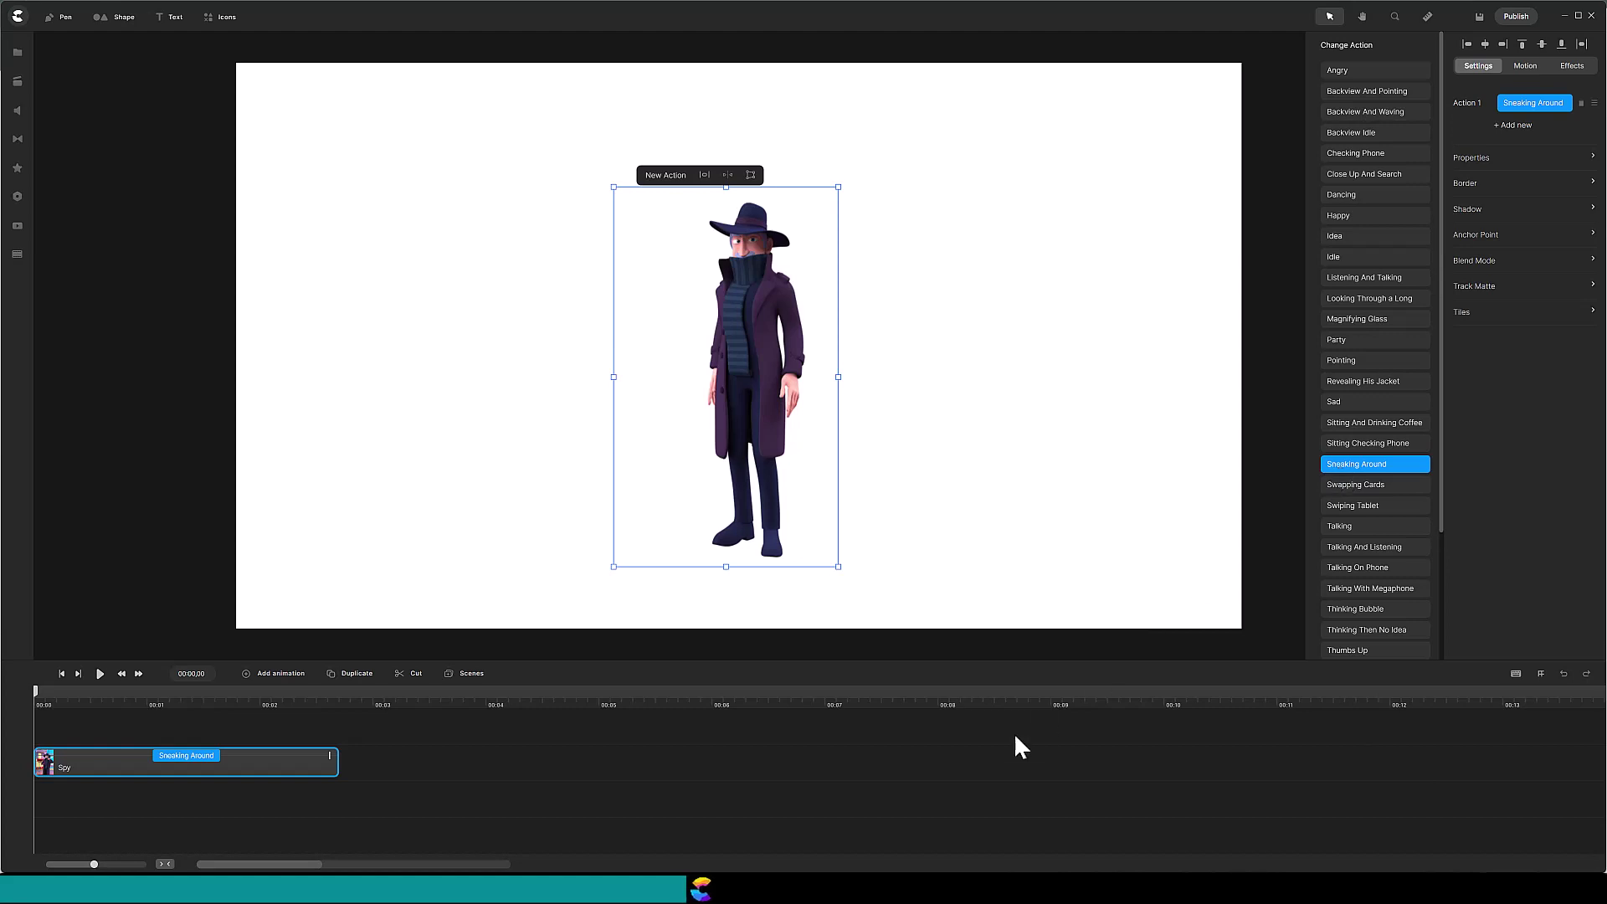
pyautogui.click(687, 702)
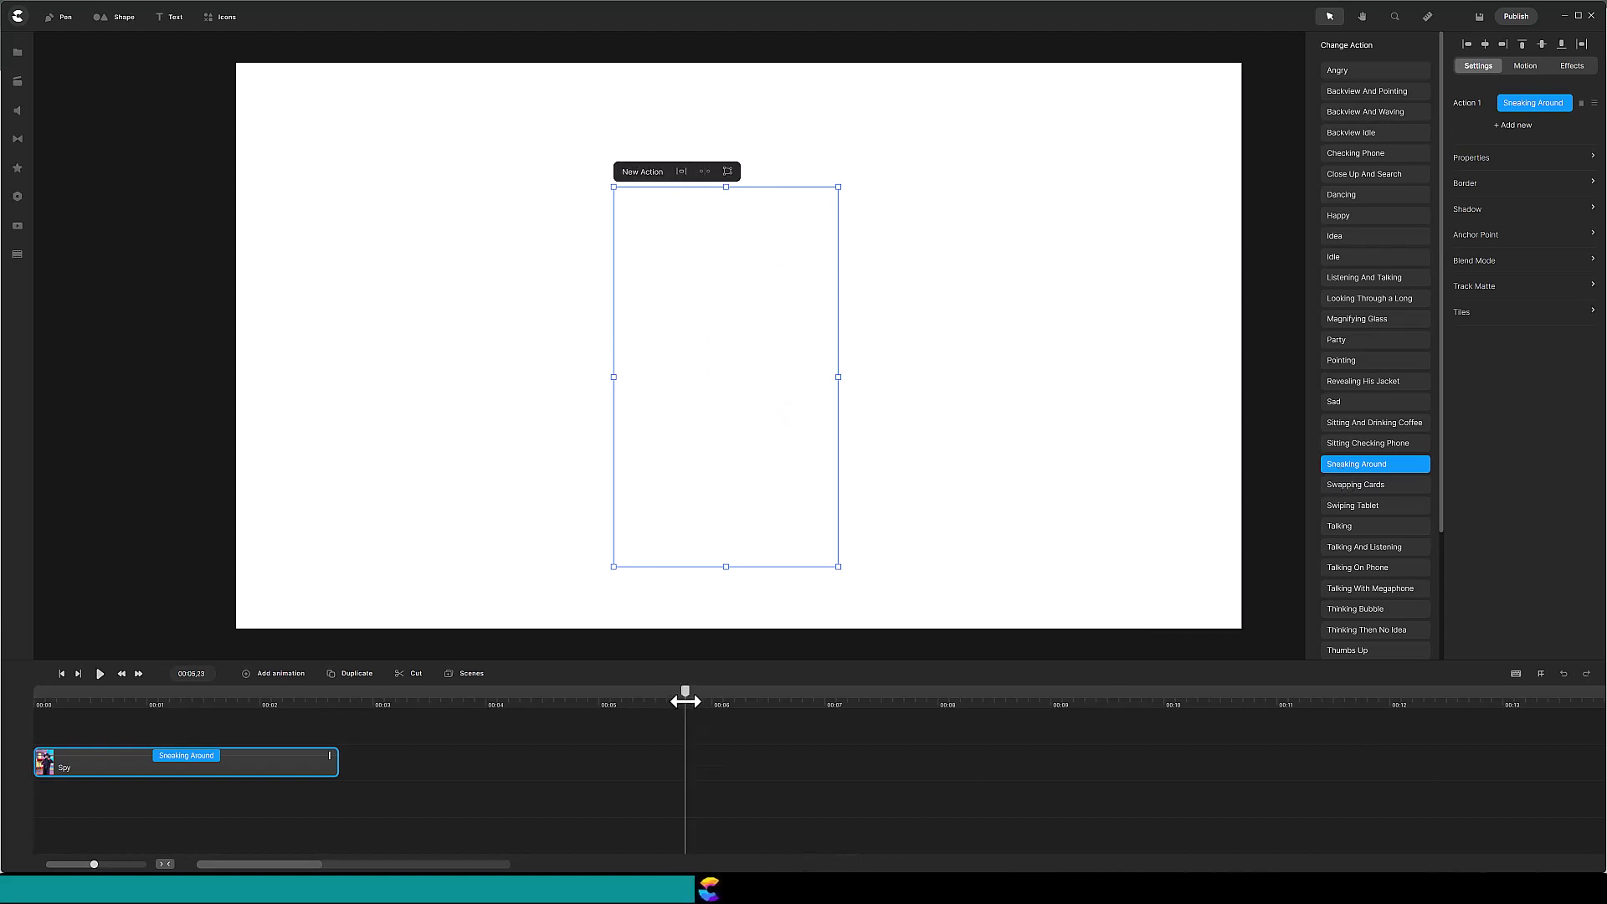
pyautogui.moveTo(692, 703); pyautogui.dragTo(702, 705)
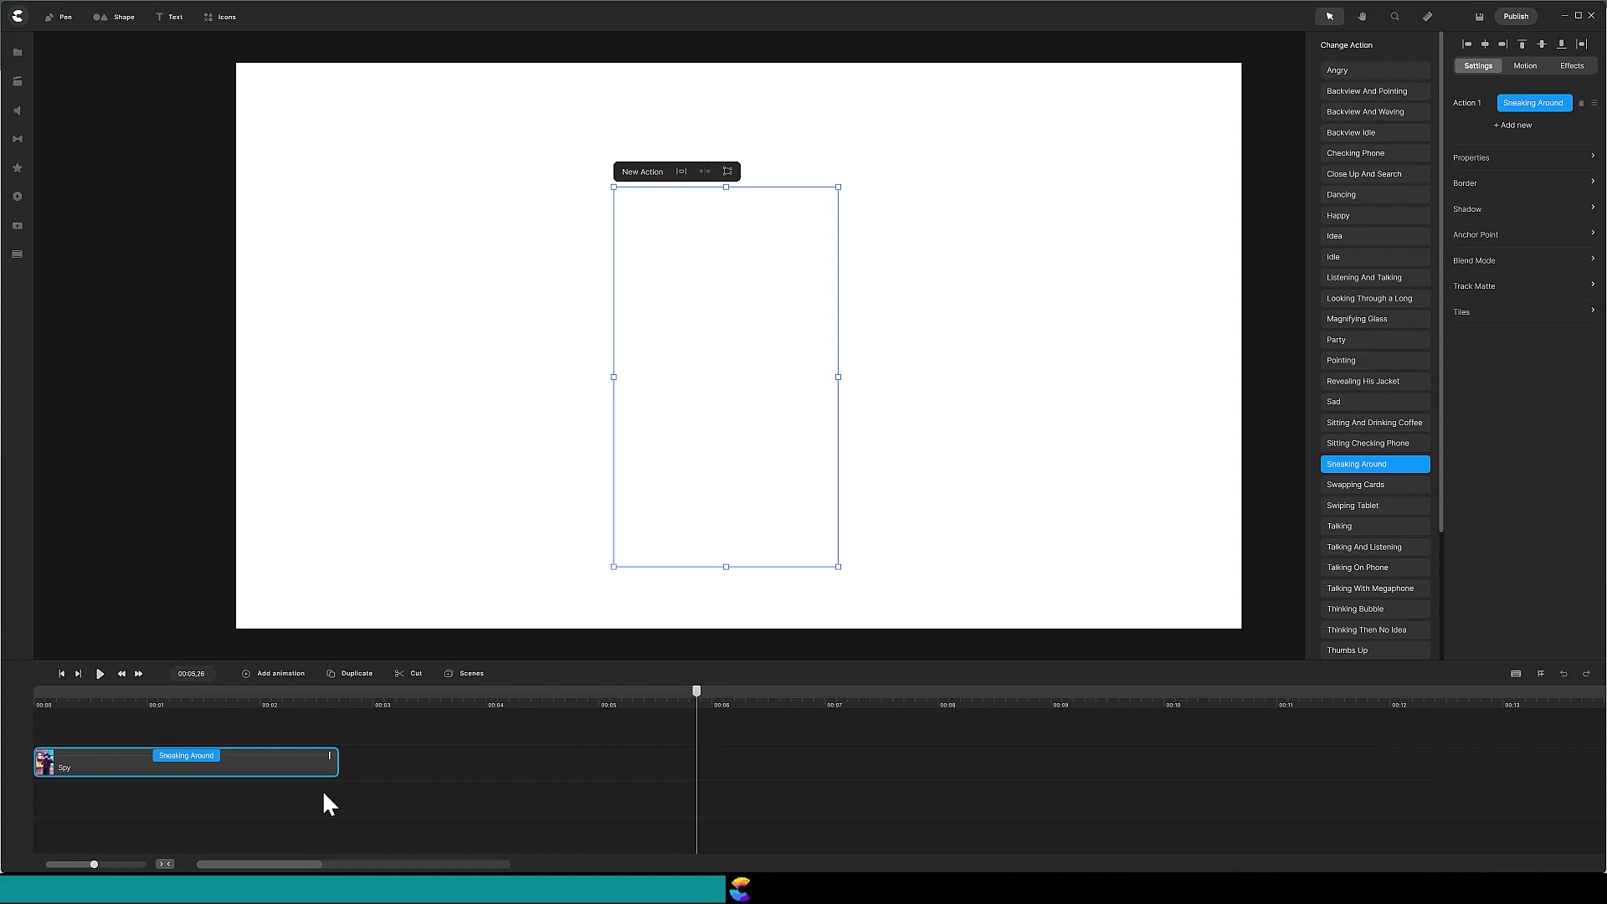
pyautogui.moveTo(328, 760); pyautogui.dragTo(685, 771)
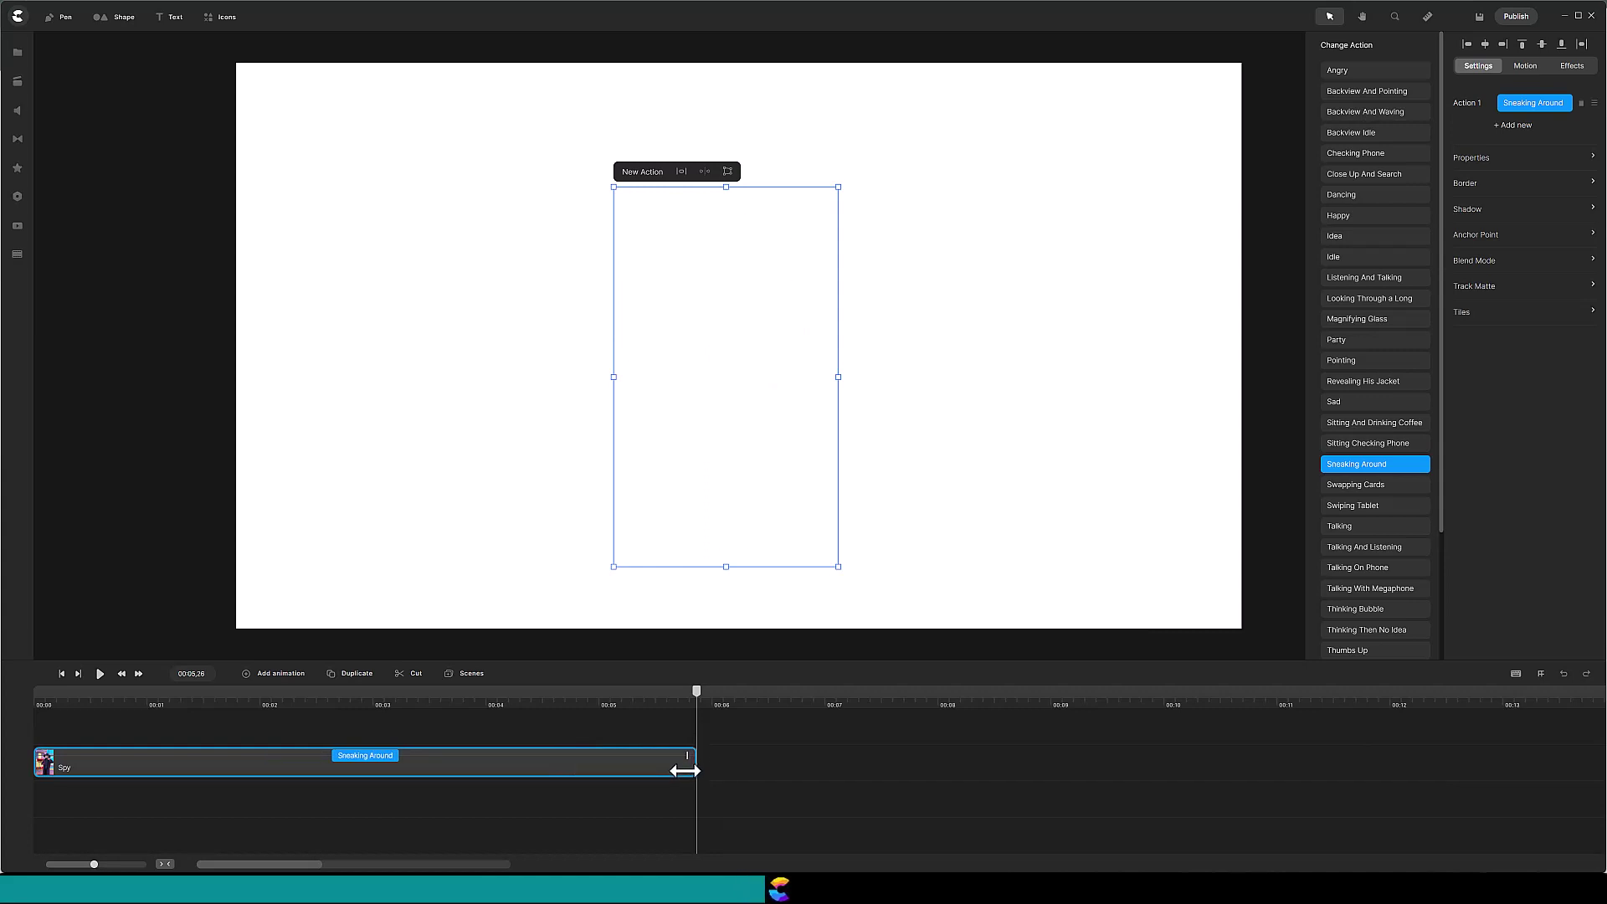
# Step: Return to the start of the timeline and move the spy toward the canvas's right edge, setting its X position to 800 px
pyautogui.click(62, 675)
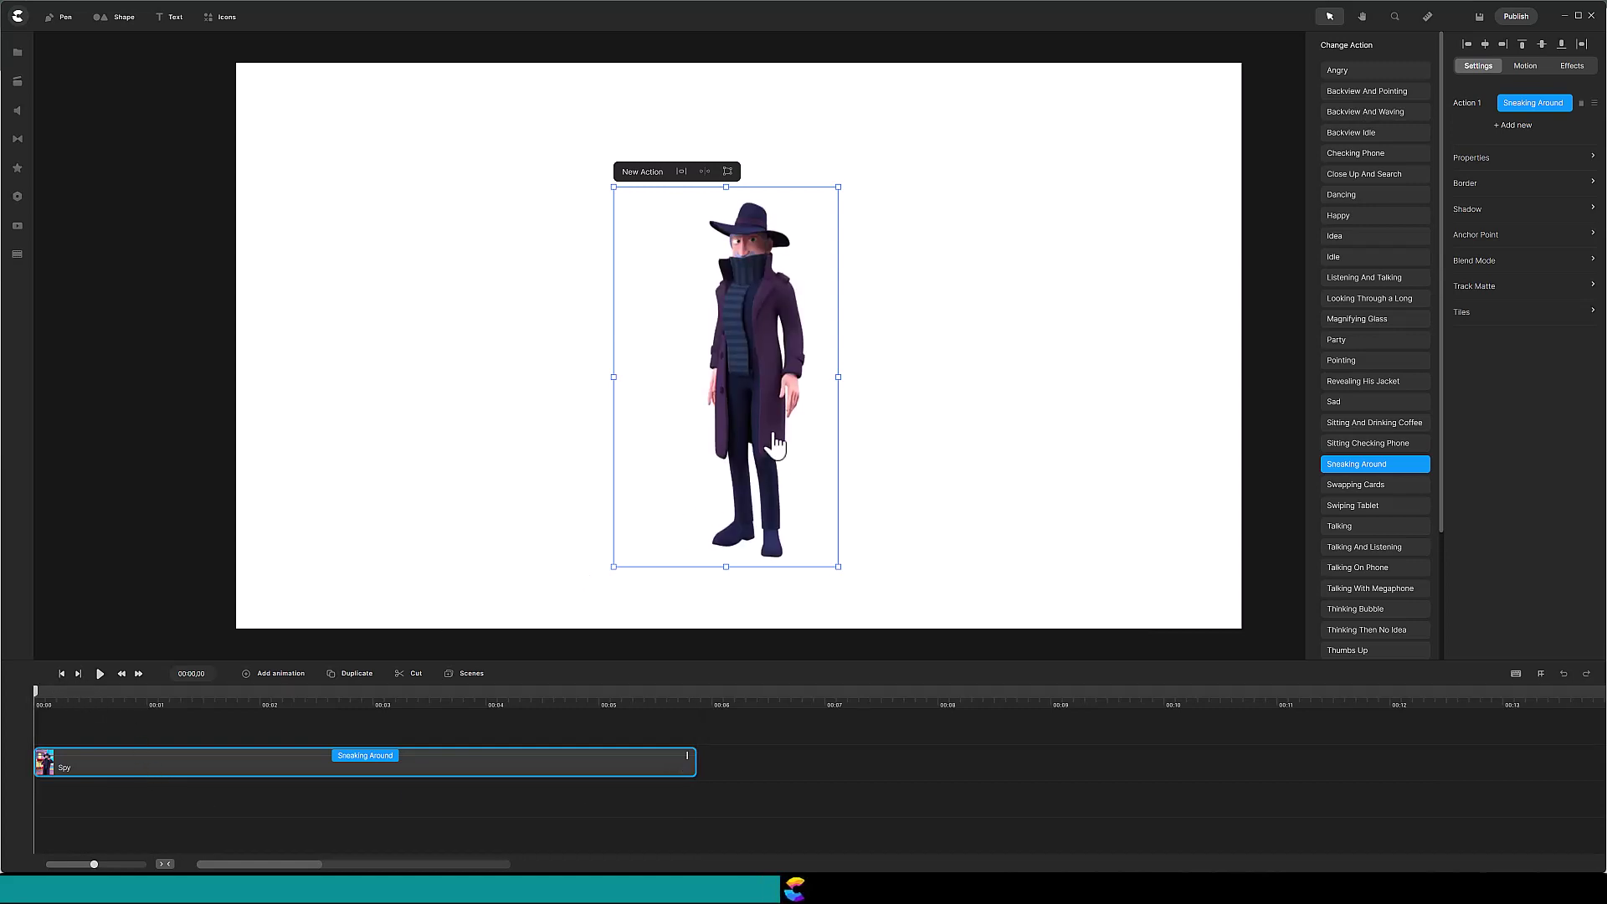
pyautogui.moveTo(764, 423); pyautogui.dragTo(1076, 422)
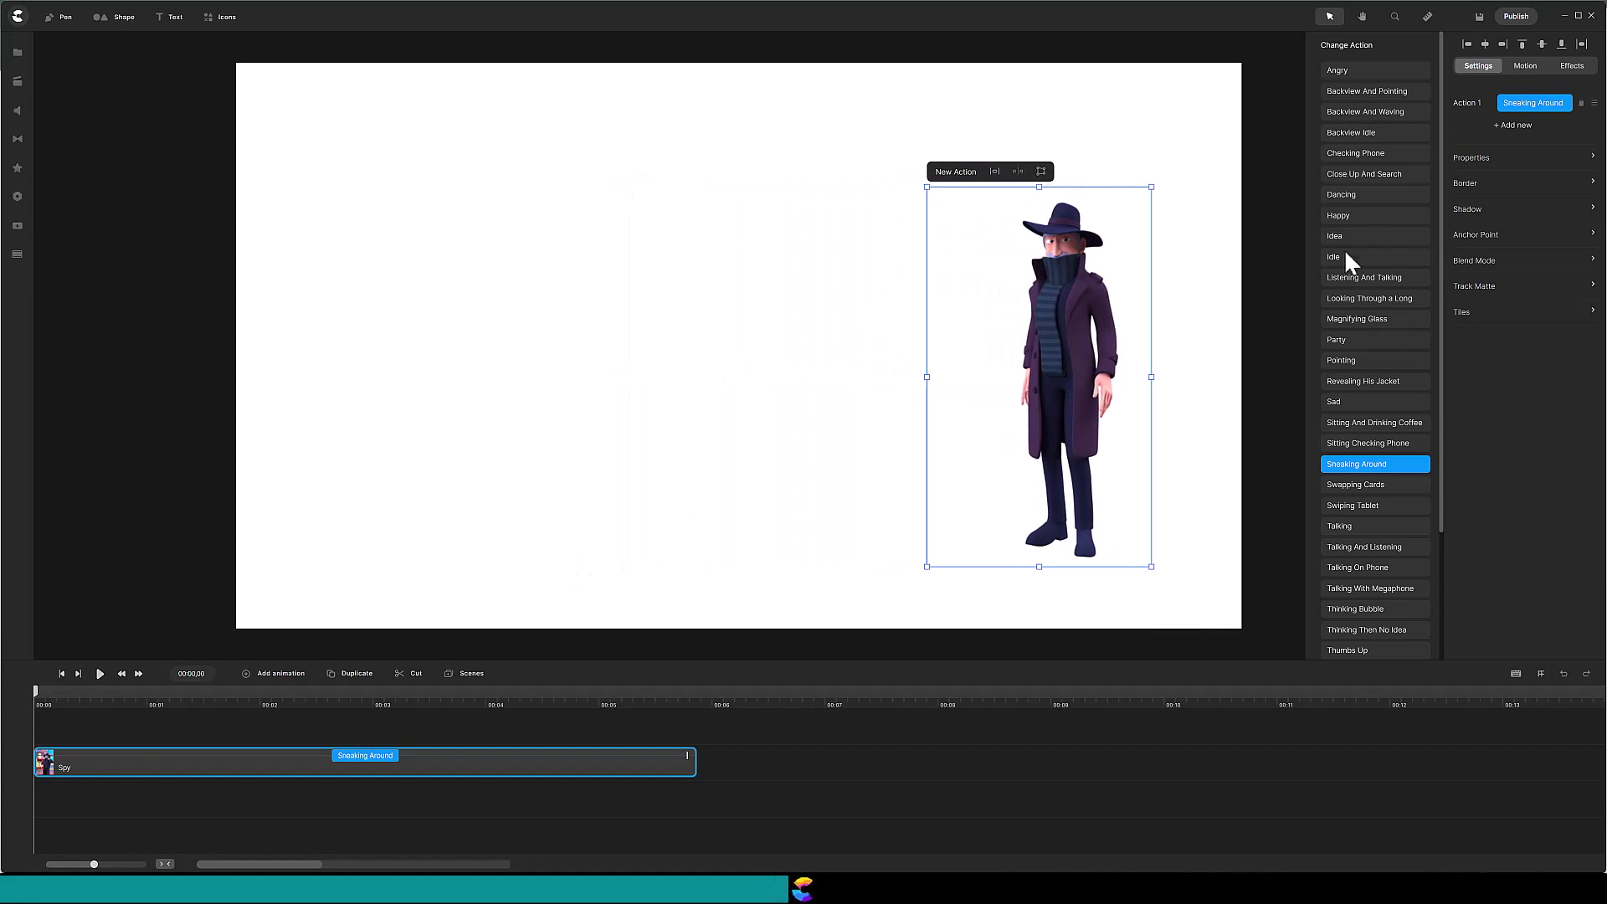
pyautogui.click(1465, 159)
pyautogui.doubleClick(1398, 82)
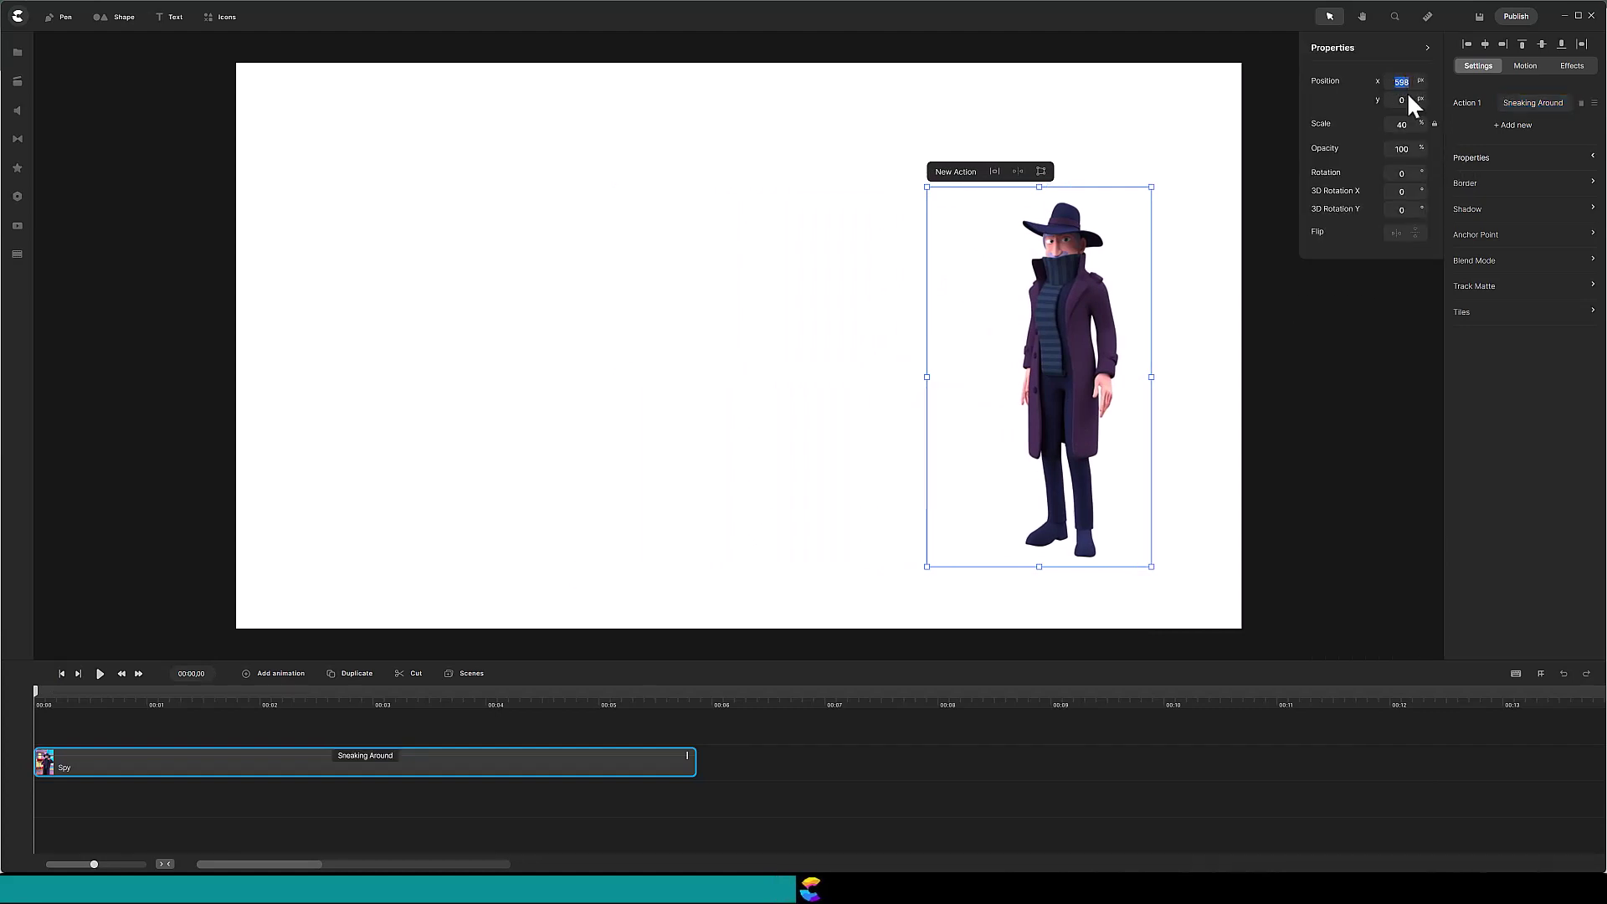
pyautogui.click(1399, 101)
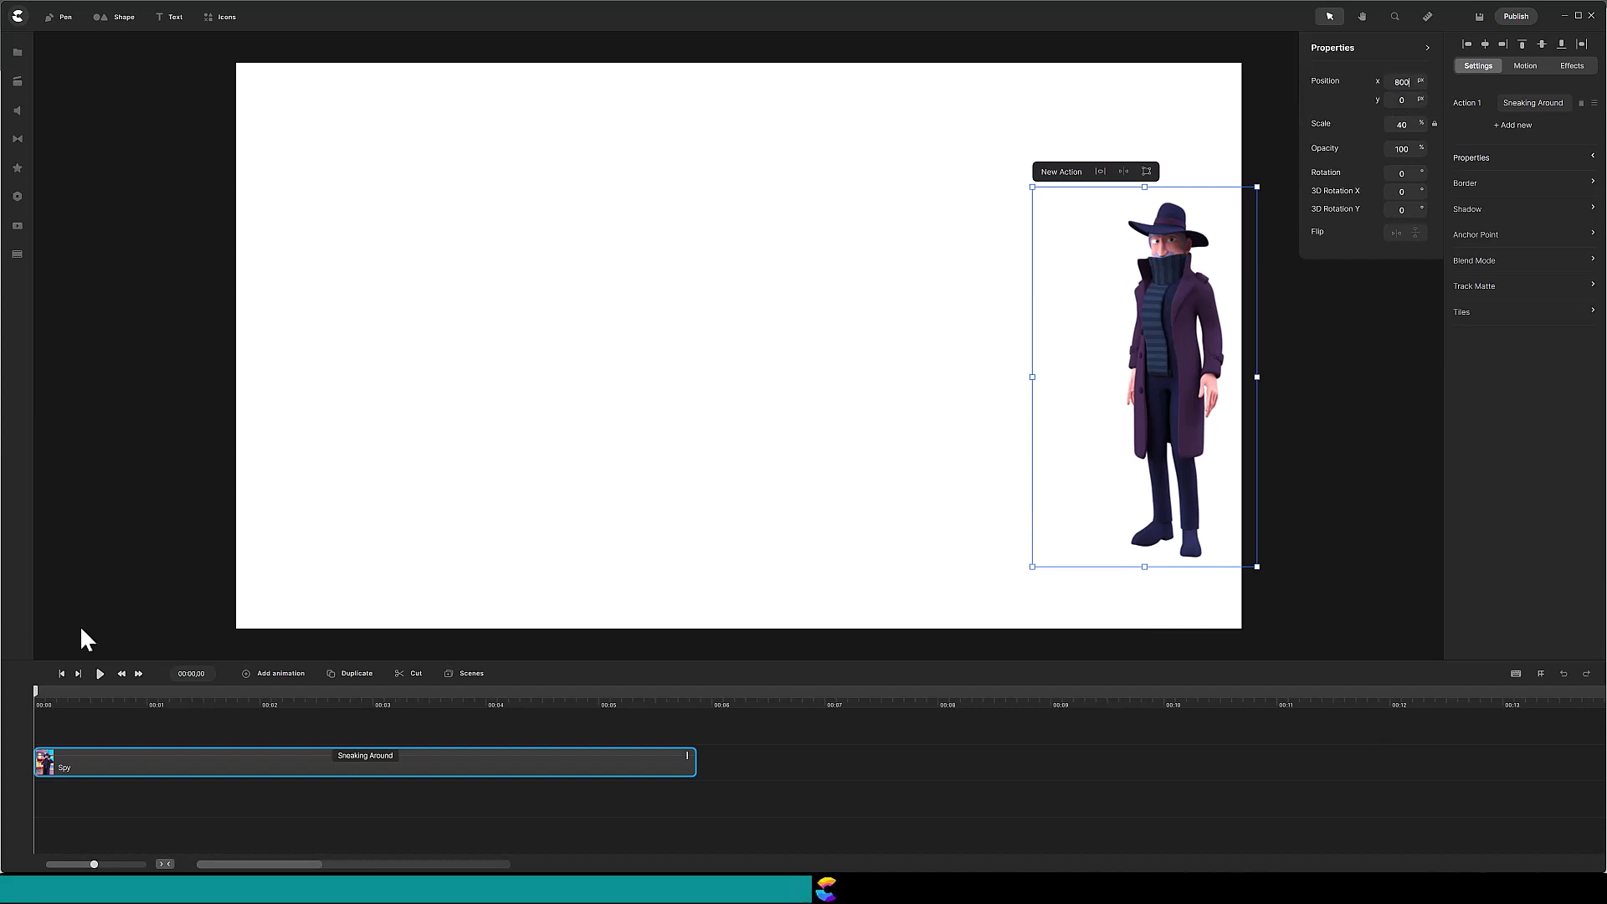
# Step: Add a vertical guideline at frame 00:00,02 and align it with the toe of the spy's front foot
pyautogui.moveTo(36, 700)
pyautogui.mouseDown()
pyautogui.moveTo(72, 705)
pyautogui.moveTo(44, 714)
pyautogui.mouseUp()
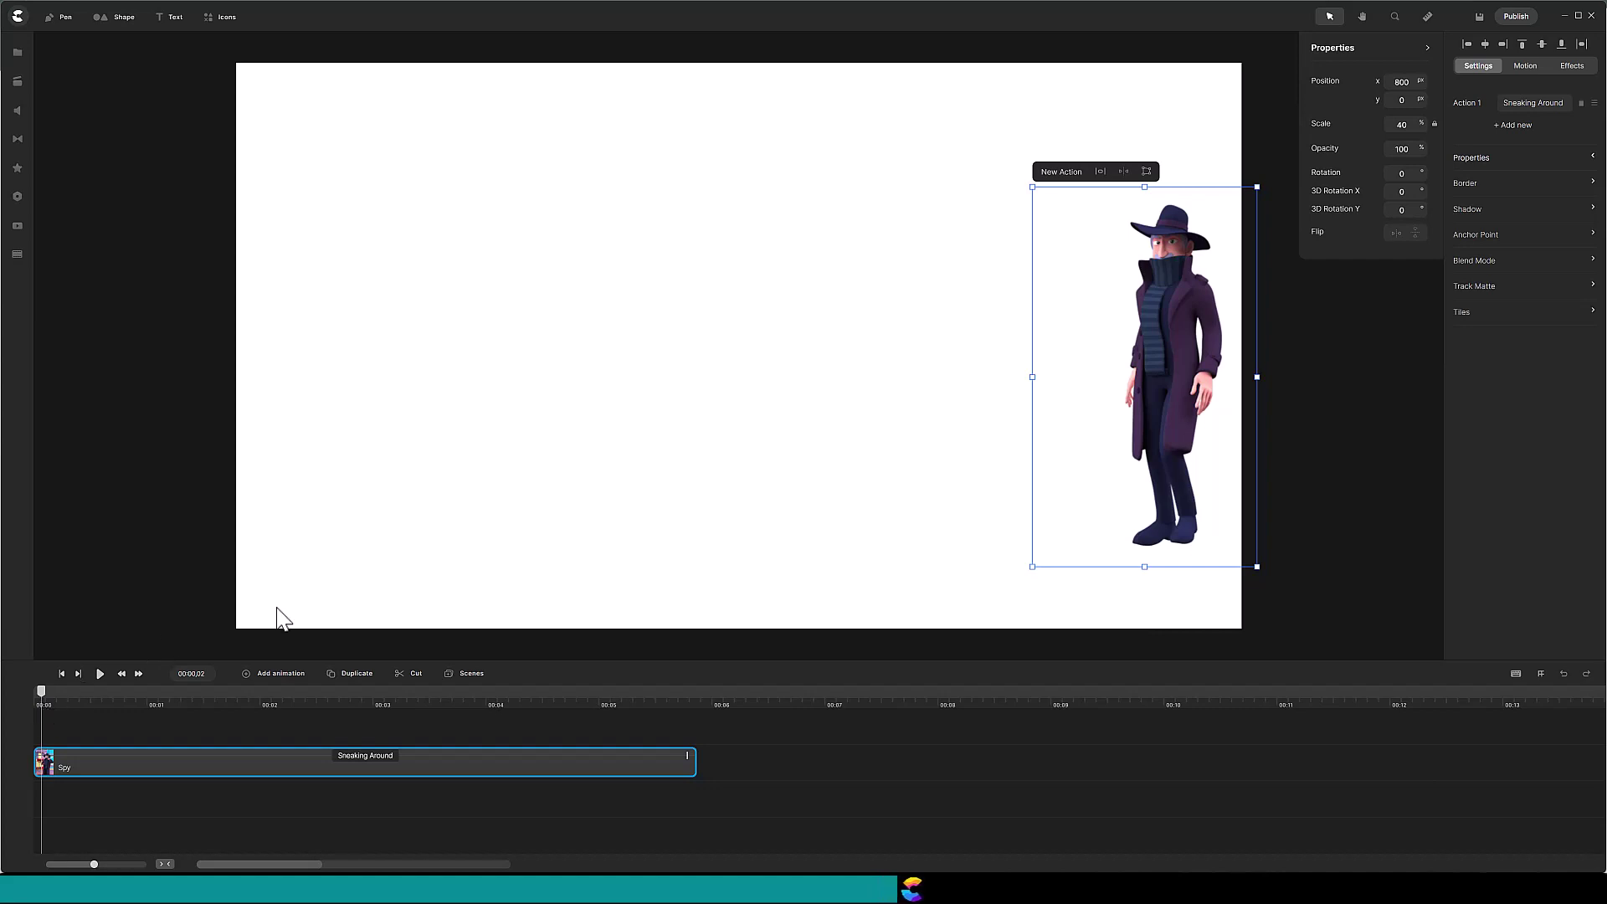
pyautogui.click(1428, 18)
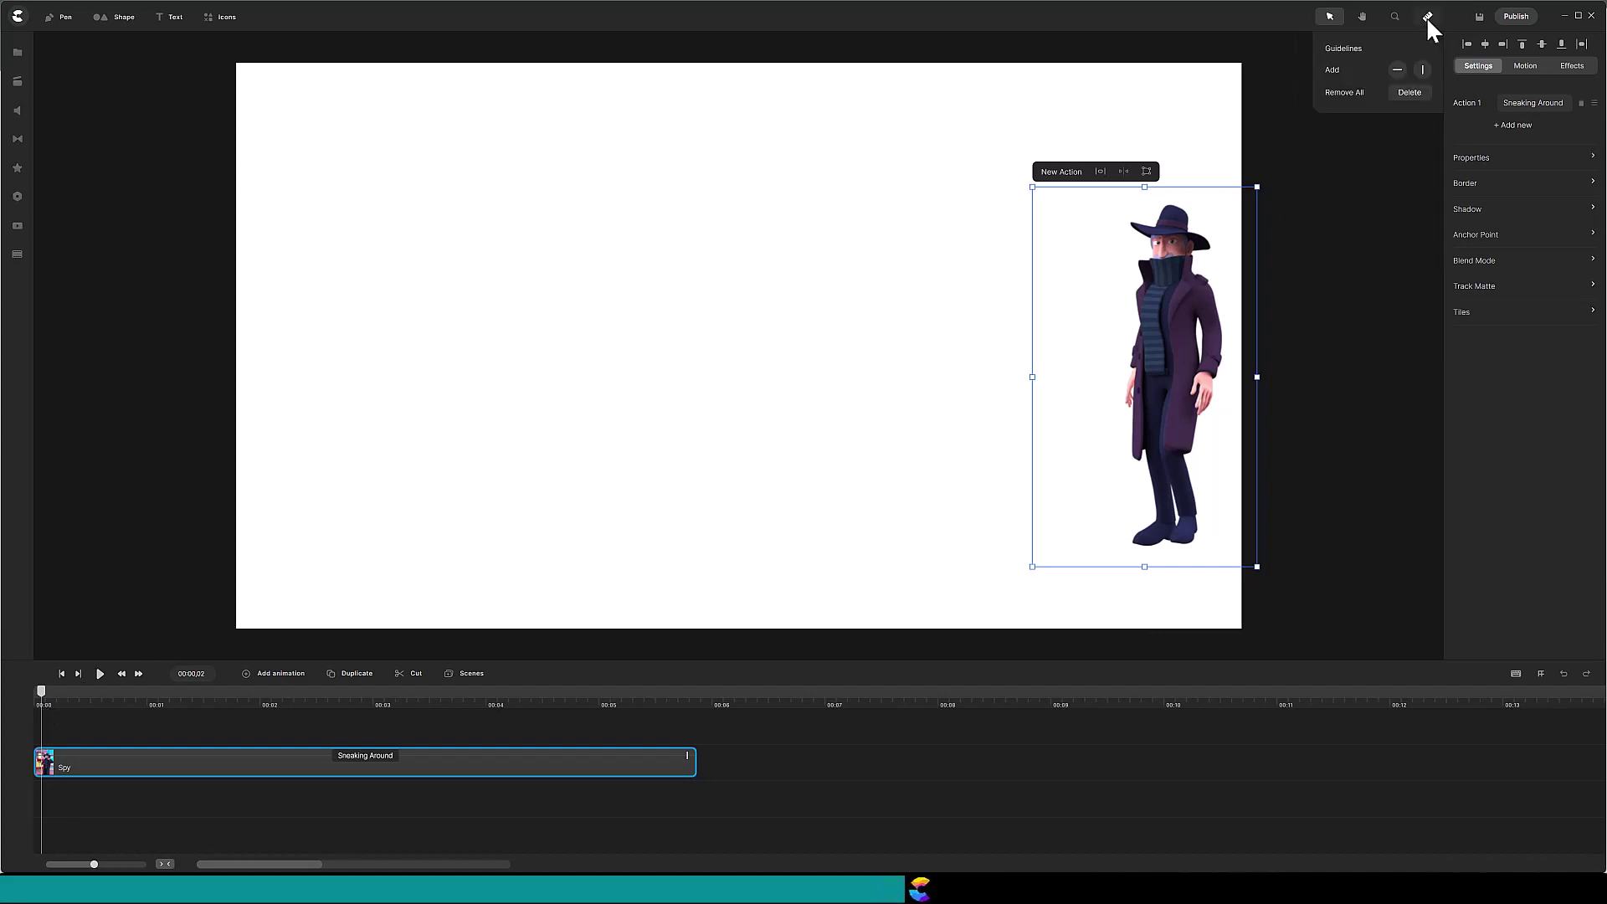
pyautogui.click(1423, 70)
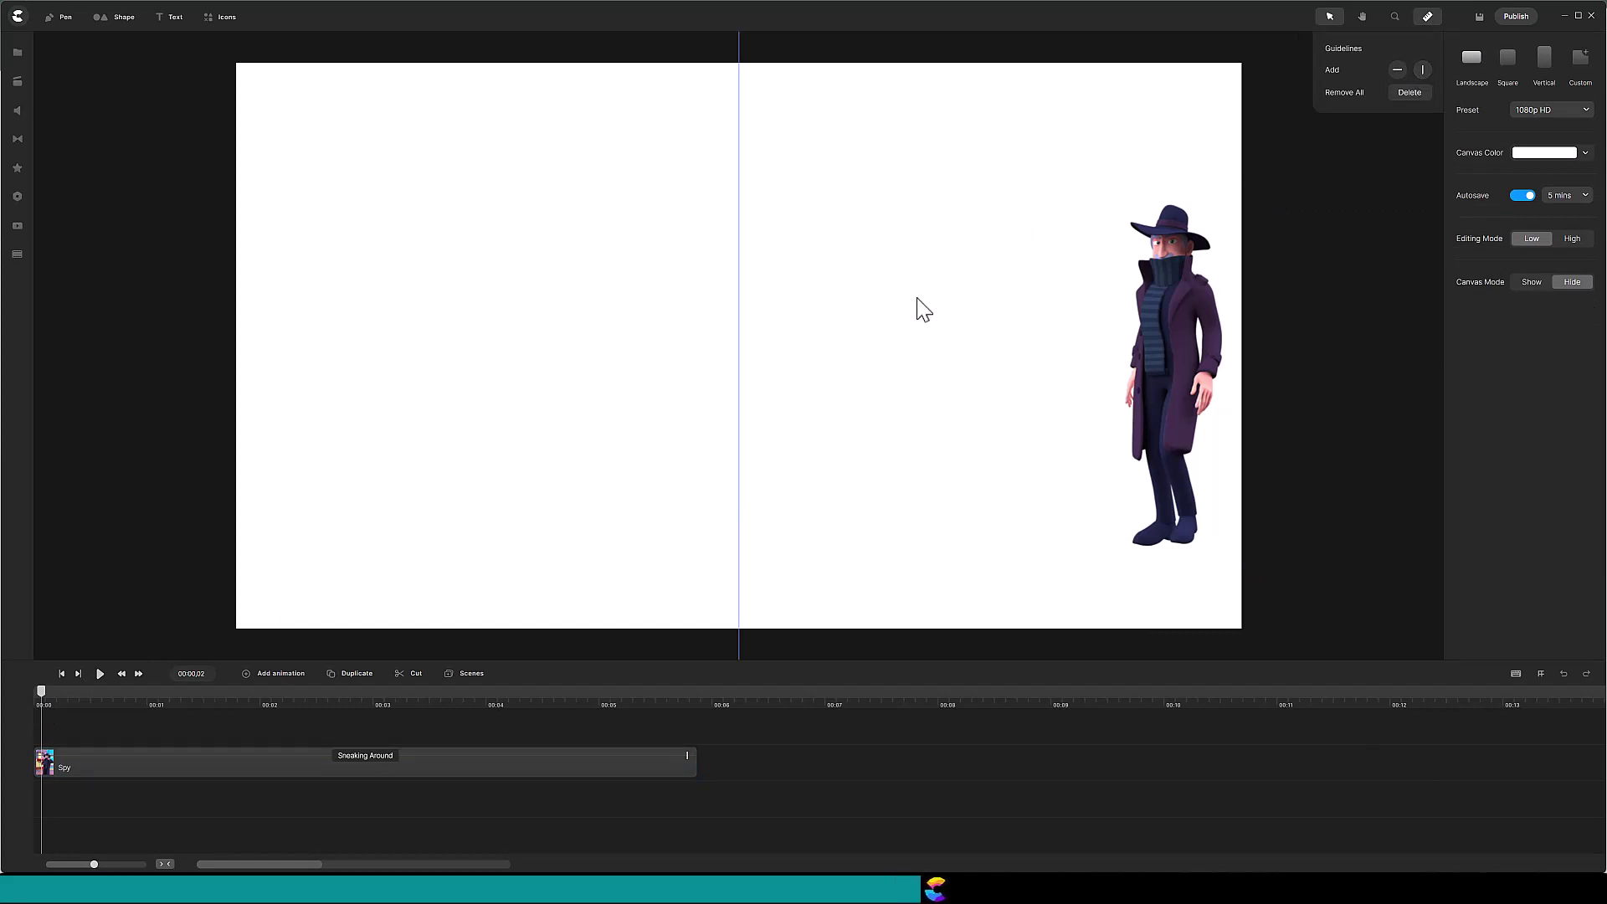
pyautogui.moveTo(738, 303); pyautogui.dragTo(1134, 302)
# Step: Add a Position animation to the spy's clip starting at frame 00:00,03
pyautogui.click(121, 674)
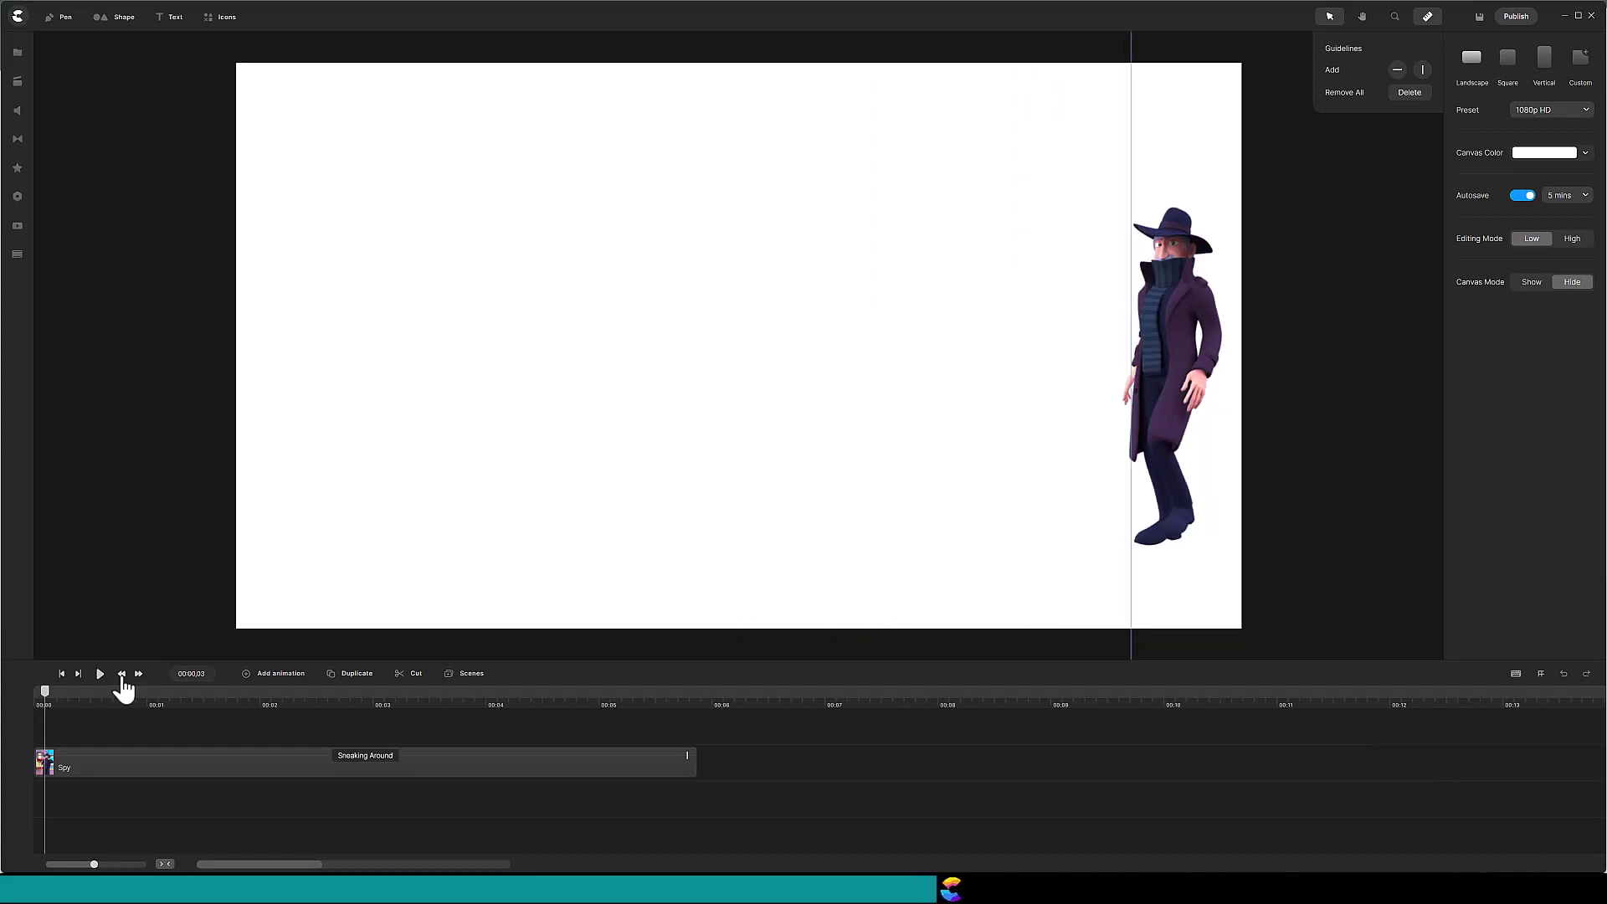
pyautogui.click(133, 770)
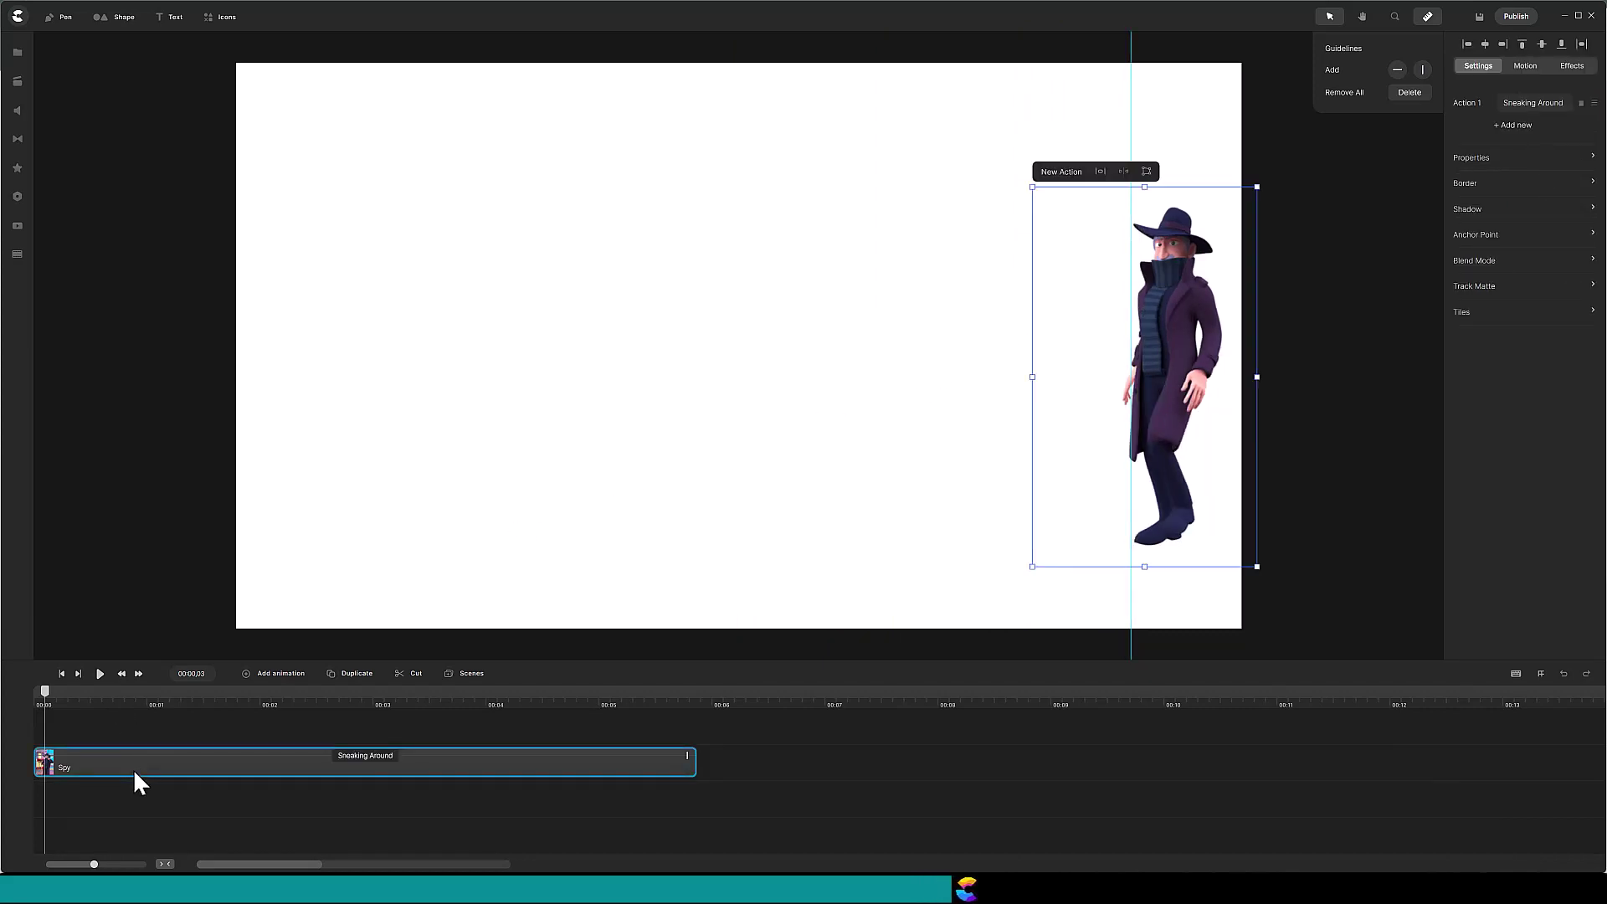
pyautogui.doubleClick(133, 768)
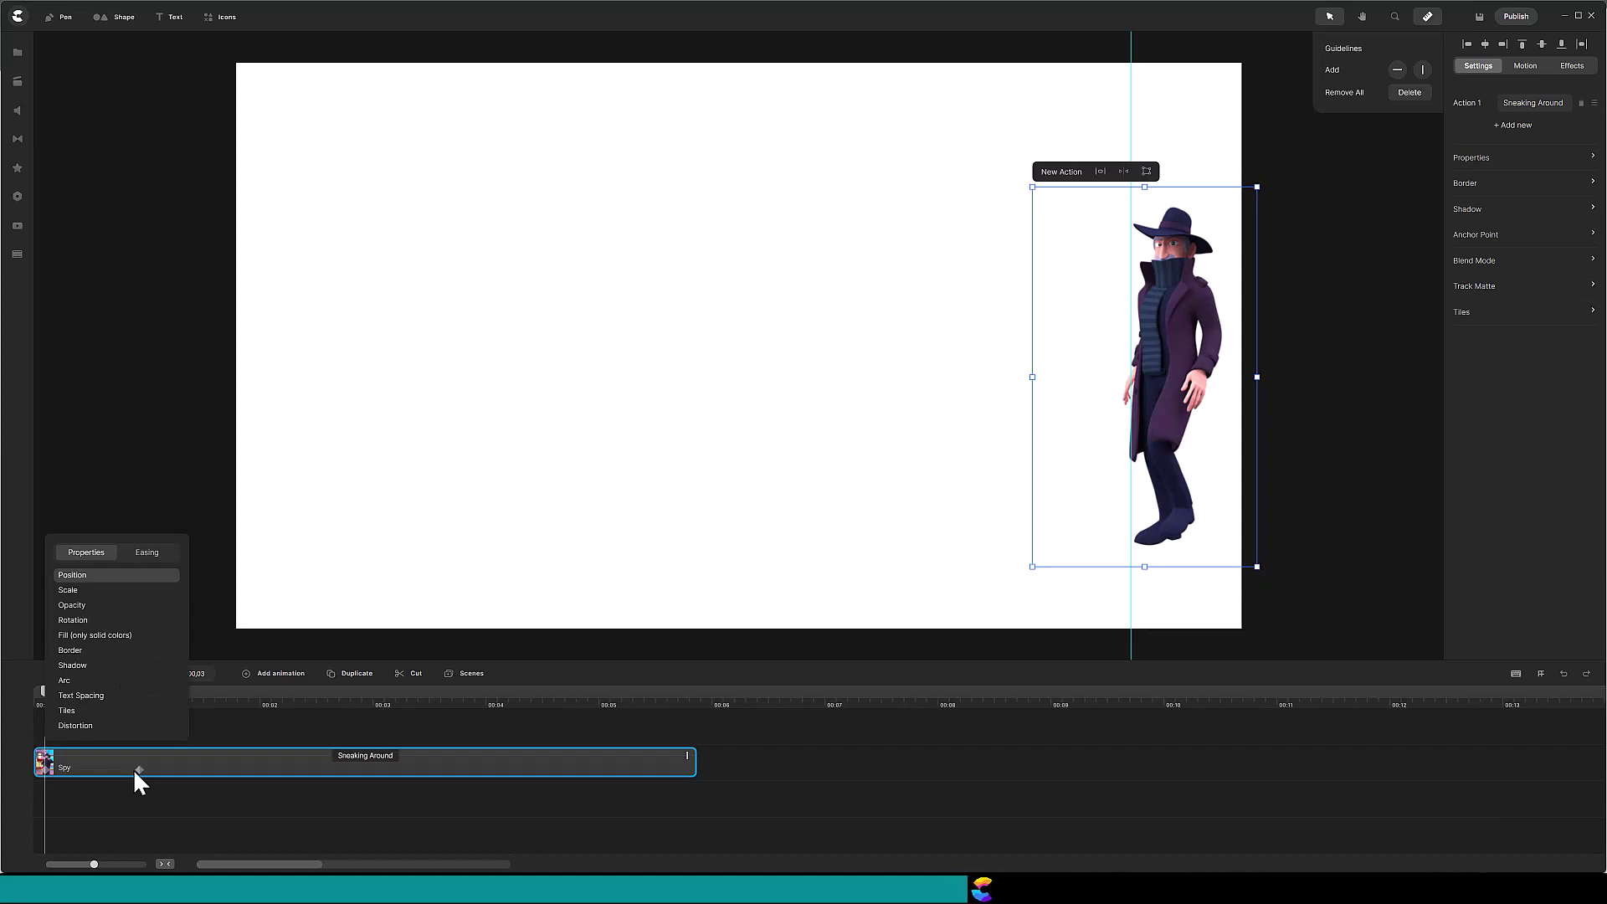
# Step: Place the spy's second Position keyframe at frame 00:00,04 and nudge the spy left until the front toe meets the guideline
pyautogui.click(138, 769)
pyautogui.moveTo(82, 769); pyautogui.dragTo(37, 767)
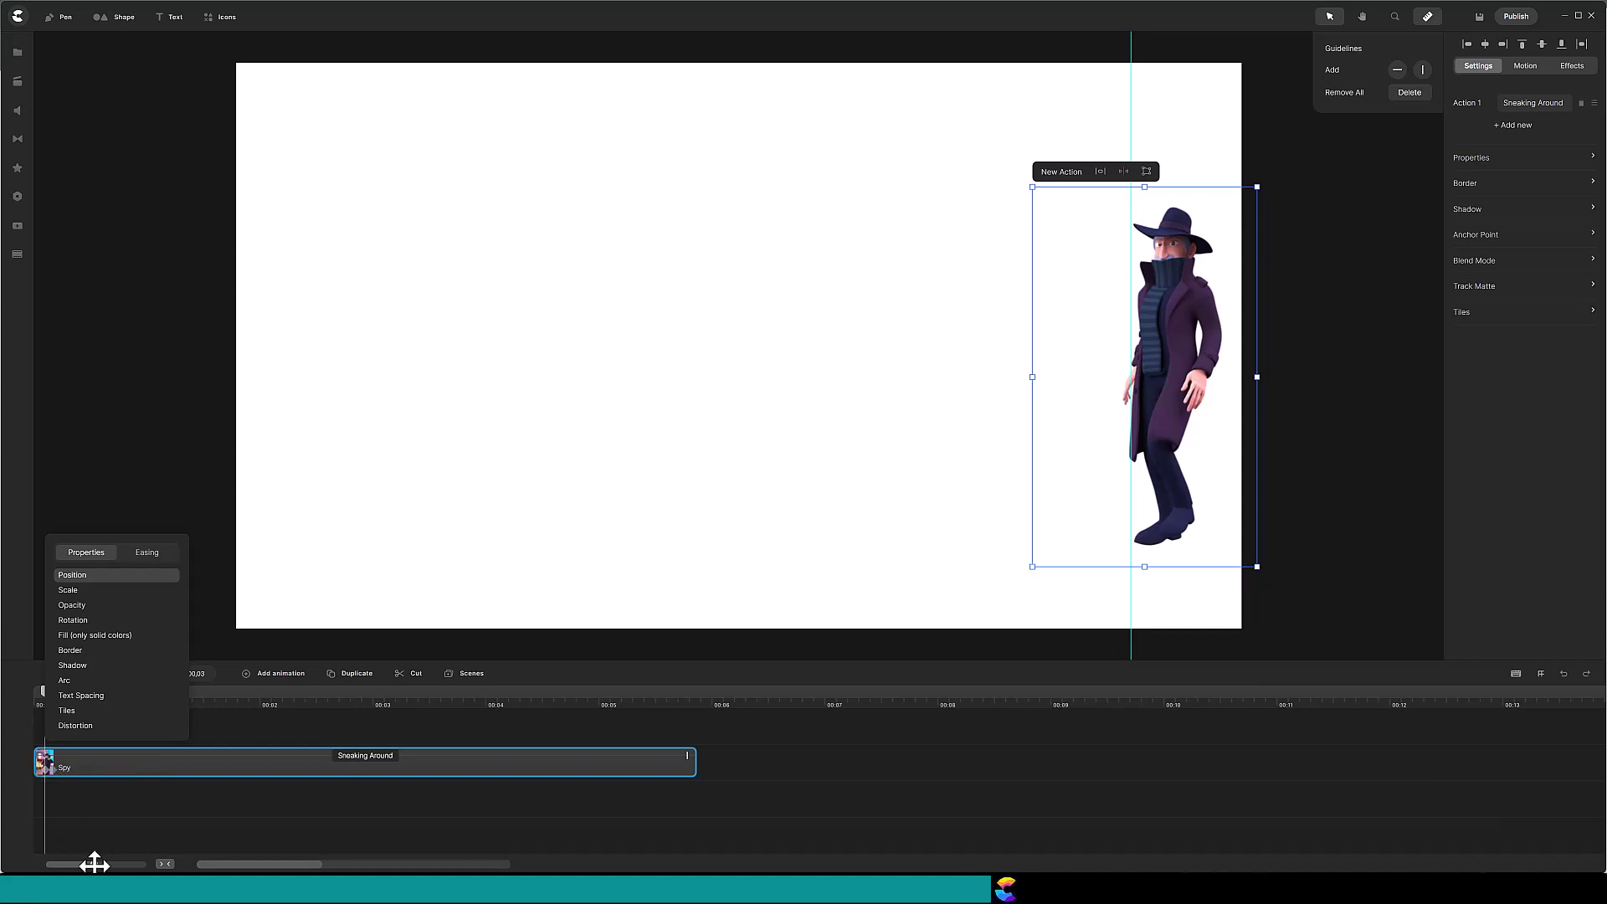
pyautogui.moveTo(94, 865); pyautogui.dragTo(146, 864)
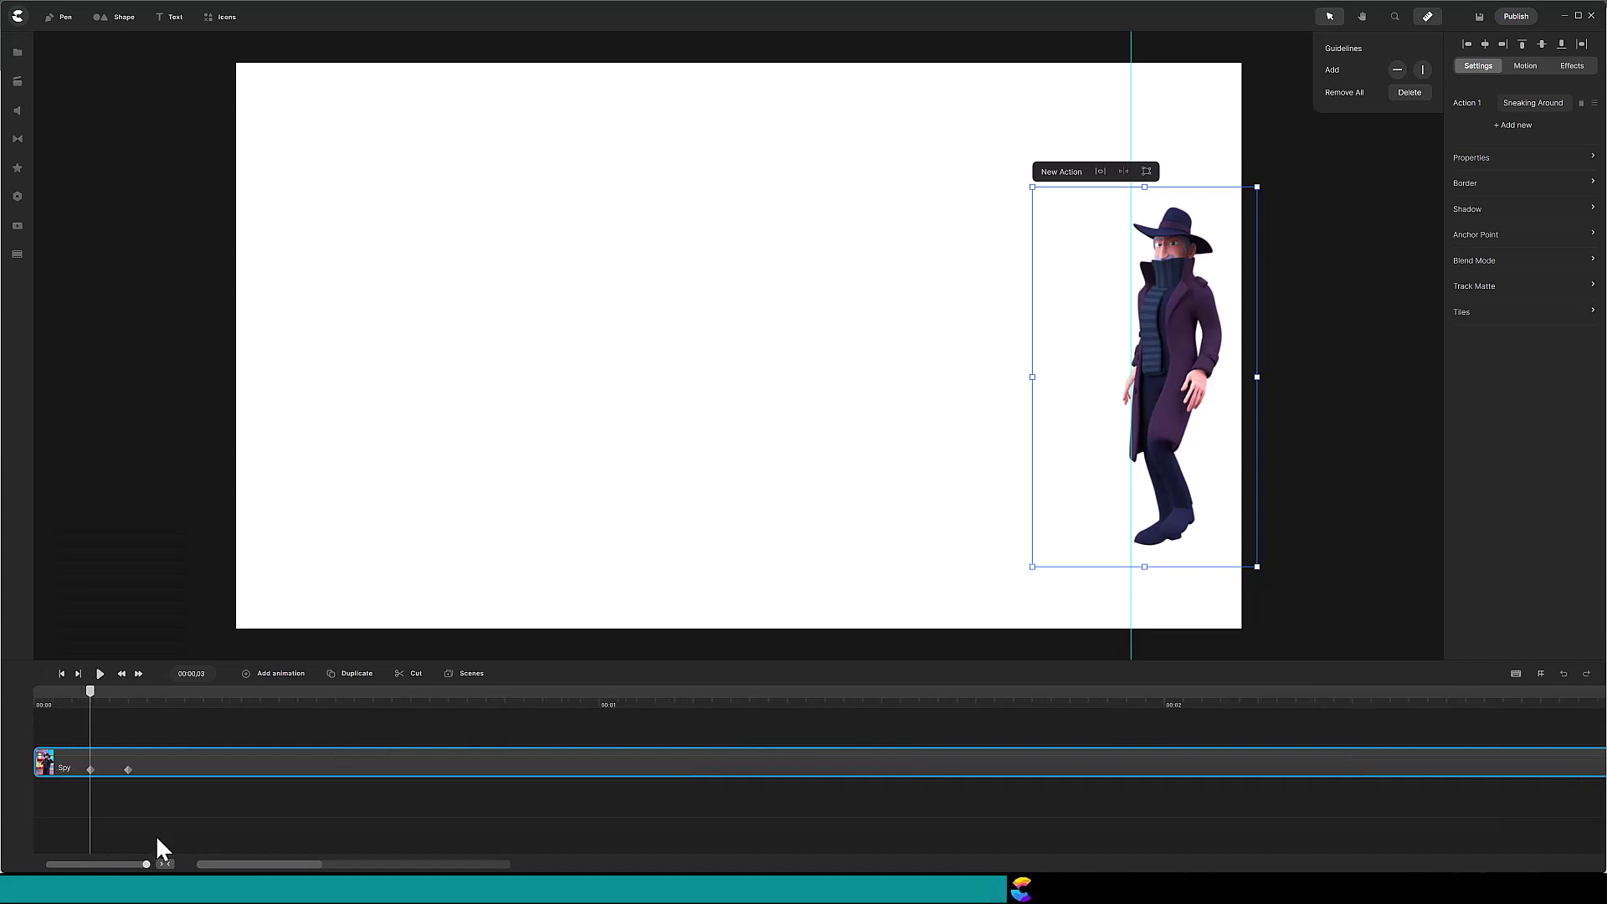
pyautogui.moveTo(128, 769); pyautogui.dragTo(113, 769)
pyautogui.click(107, 771)
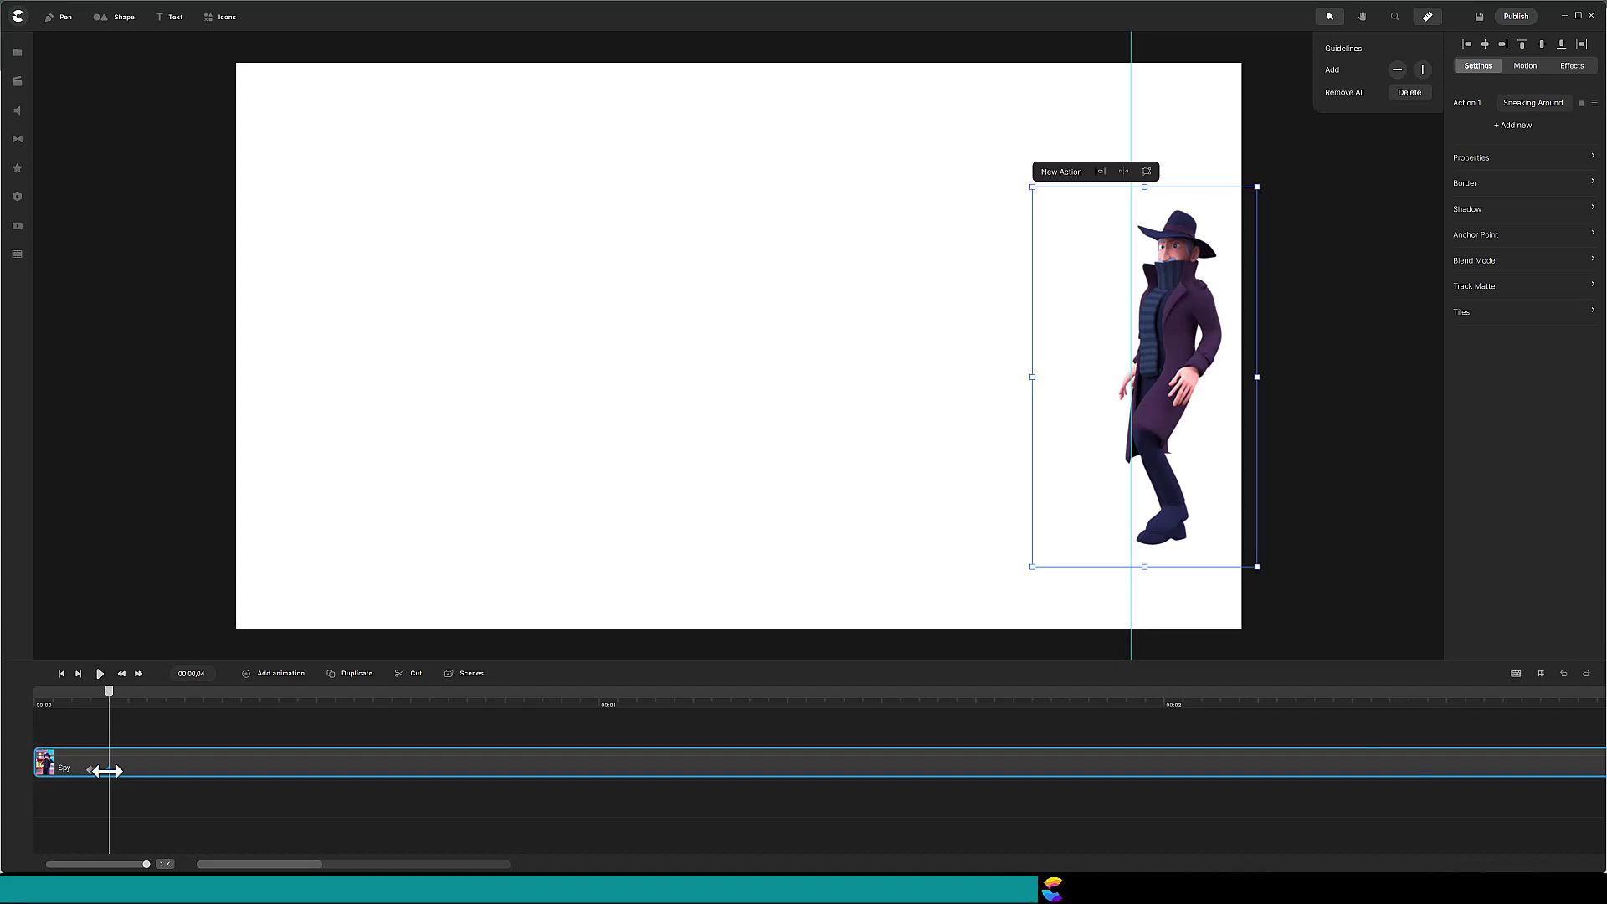
pyautogui.scroll(-3, 108, 771)
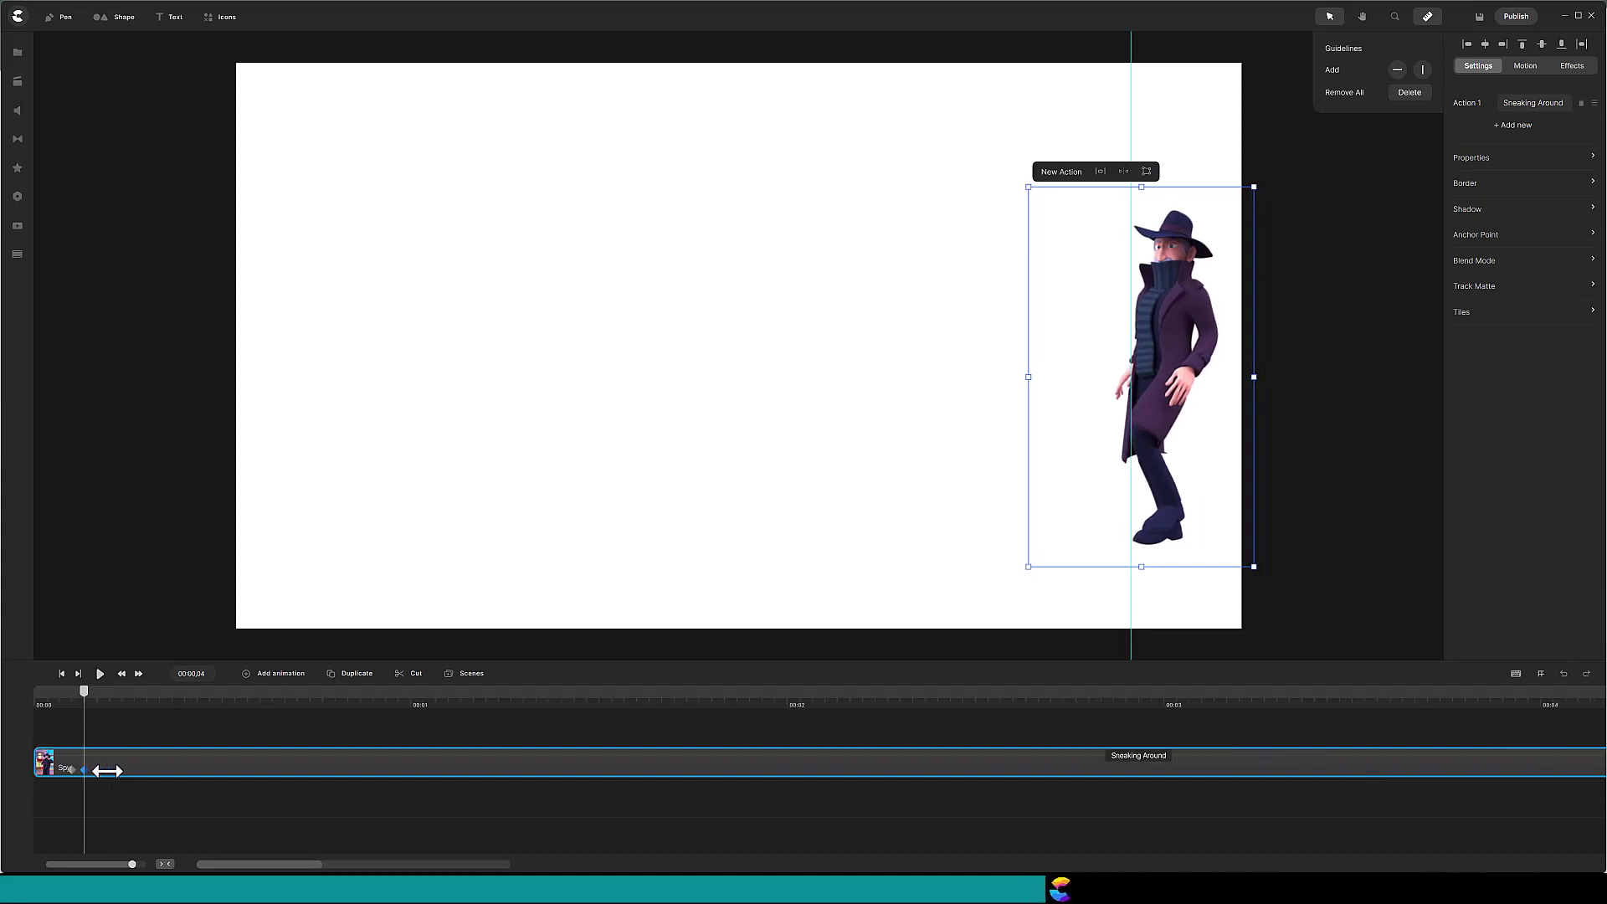
pyautogui.scroll(-1, 107, 771)
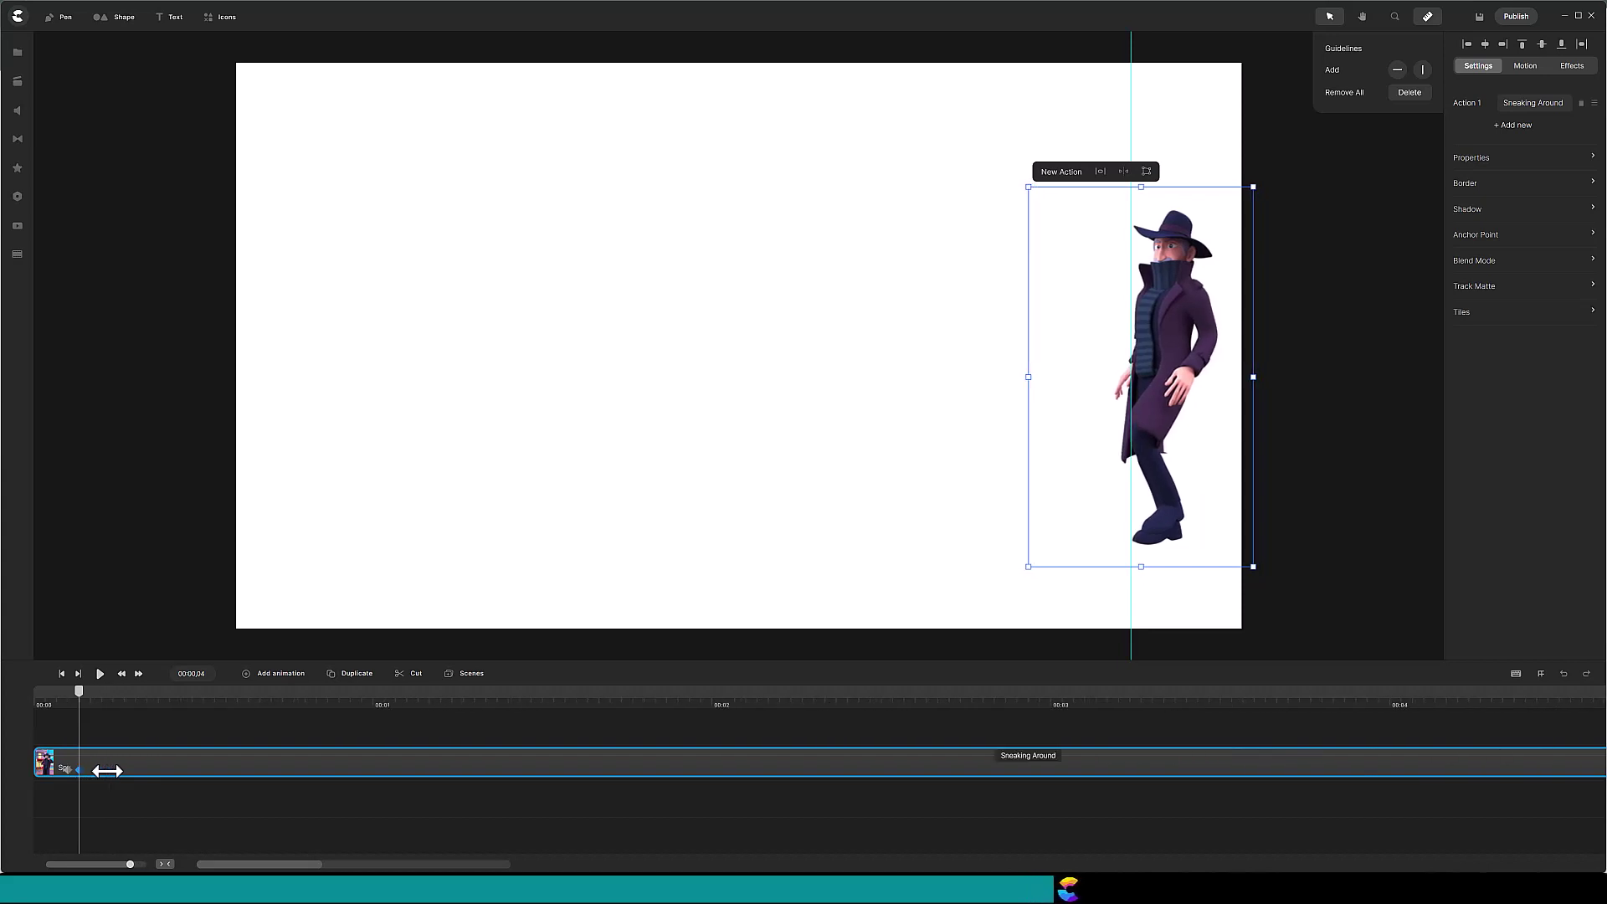
pyautogui.scroll(-1, 107, 771)
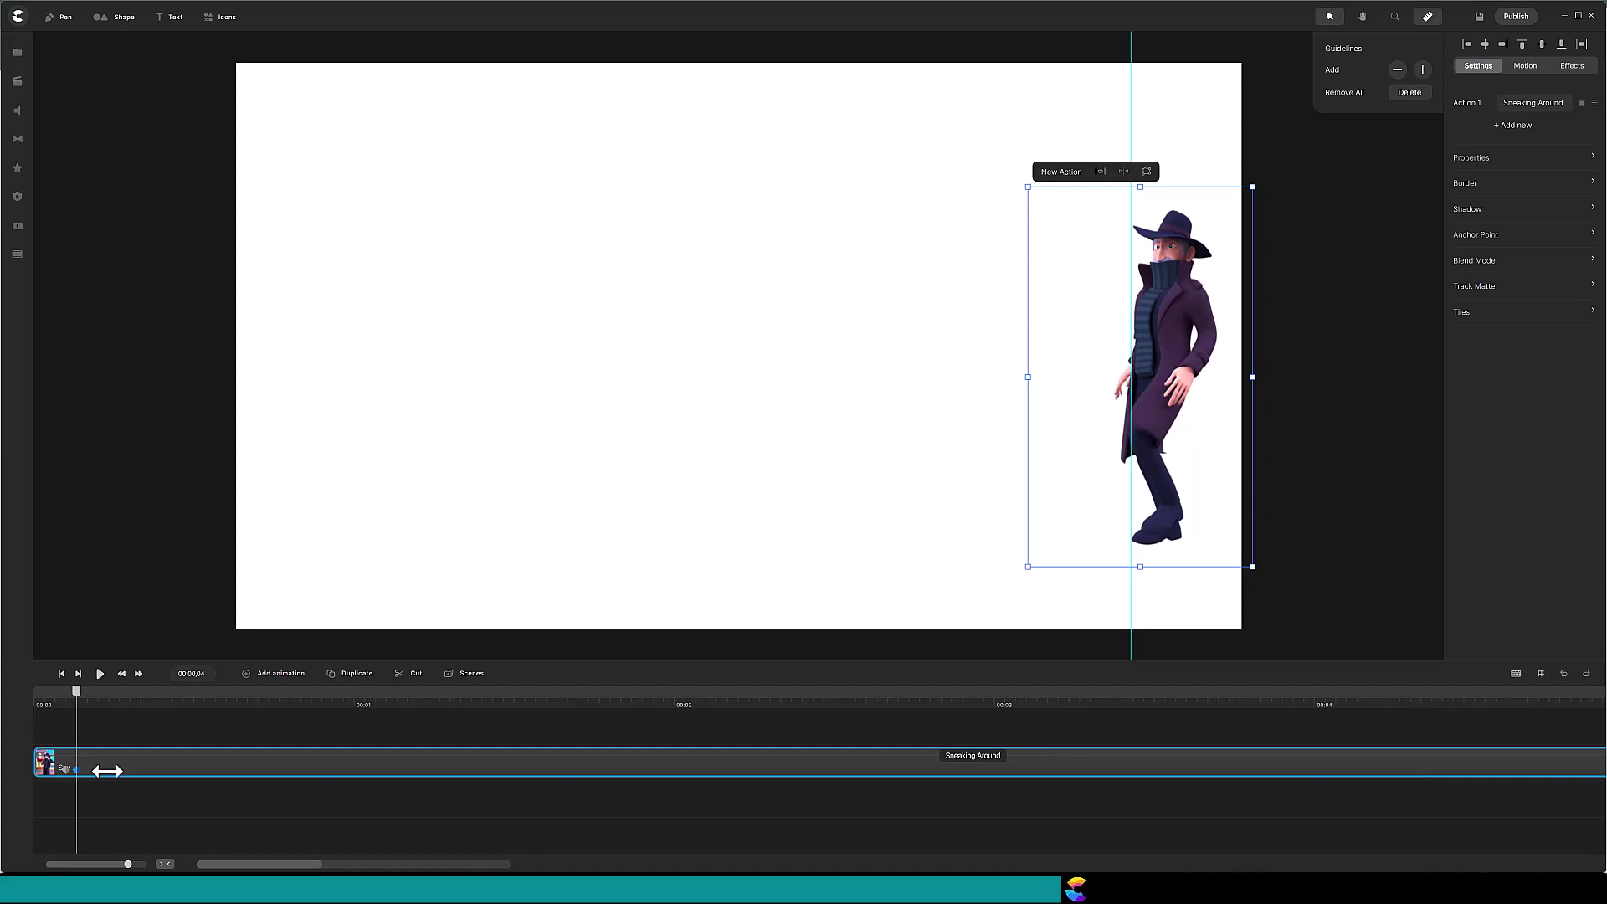
# Step: Add a Position keyframe at frame 00:00,05 and shift the spy left to realign its planted toe with the guideline
pyautogui.moveTo(127, 864); pyautogui.dragTo(179, 871)
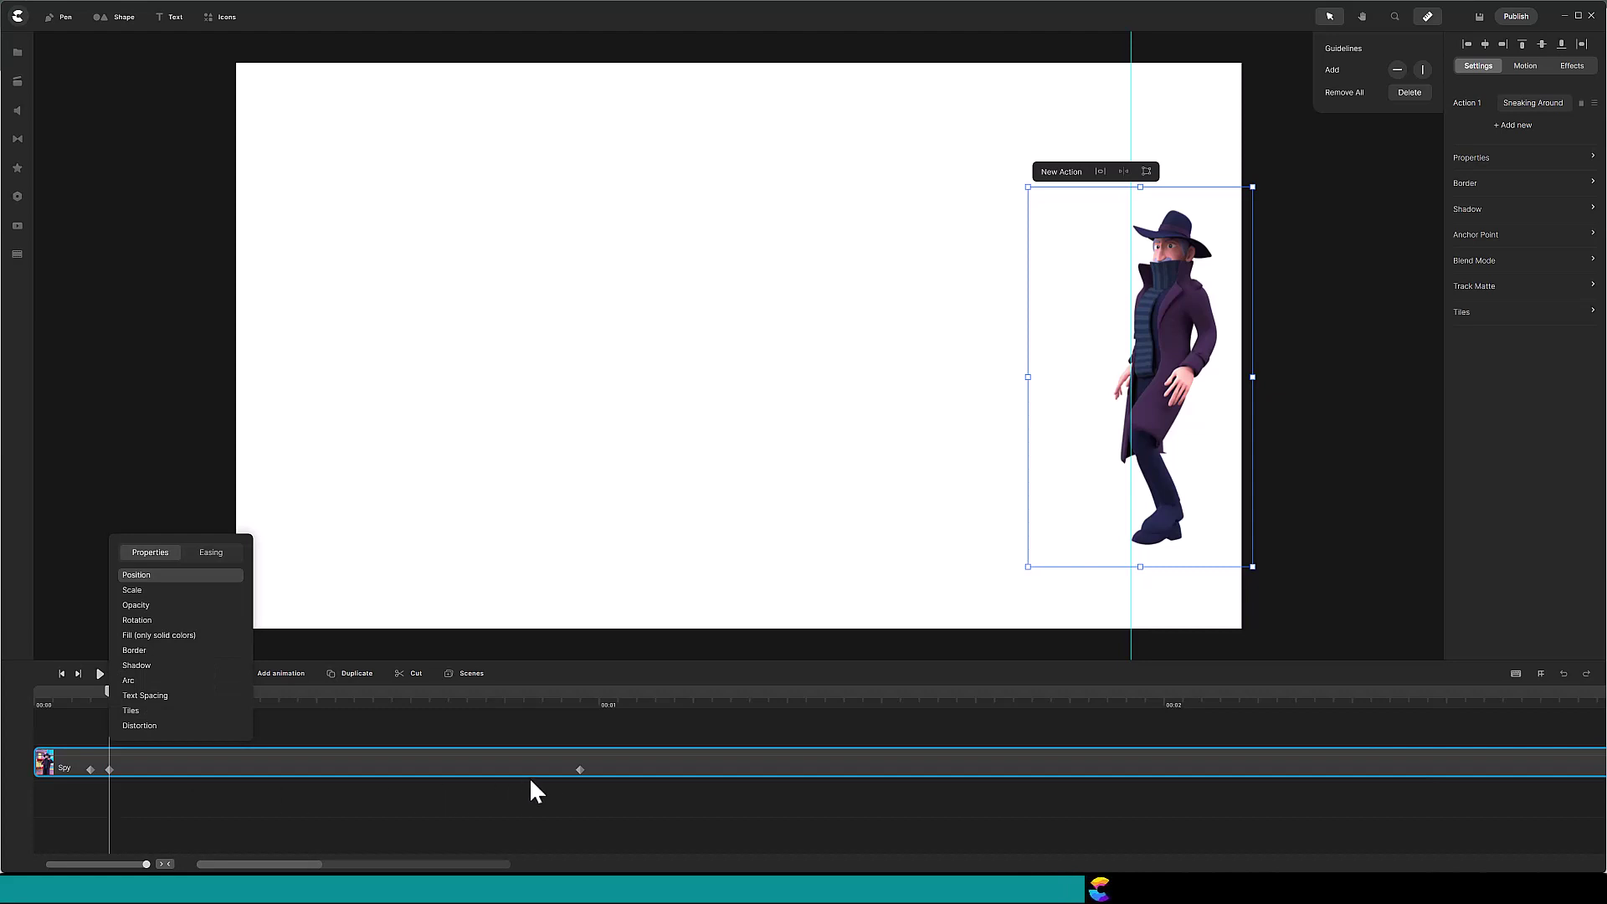
pyautogui.moveTo(580, 768); pyautogui.dragTo(68, 747)
pyautogui.click(126, 770)
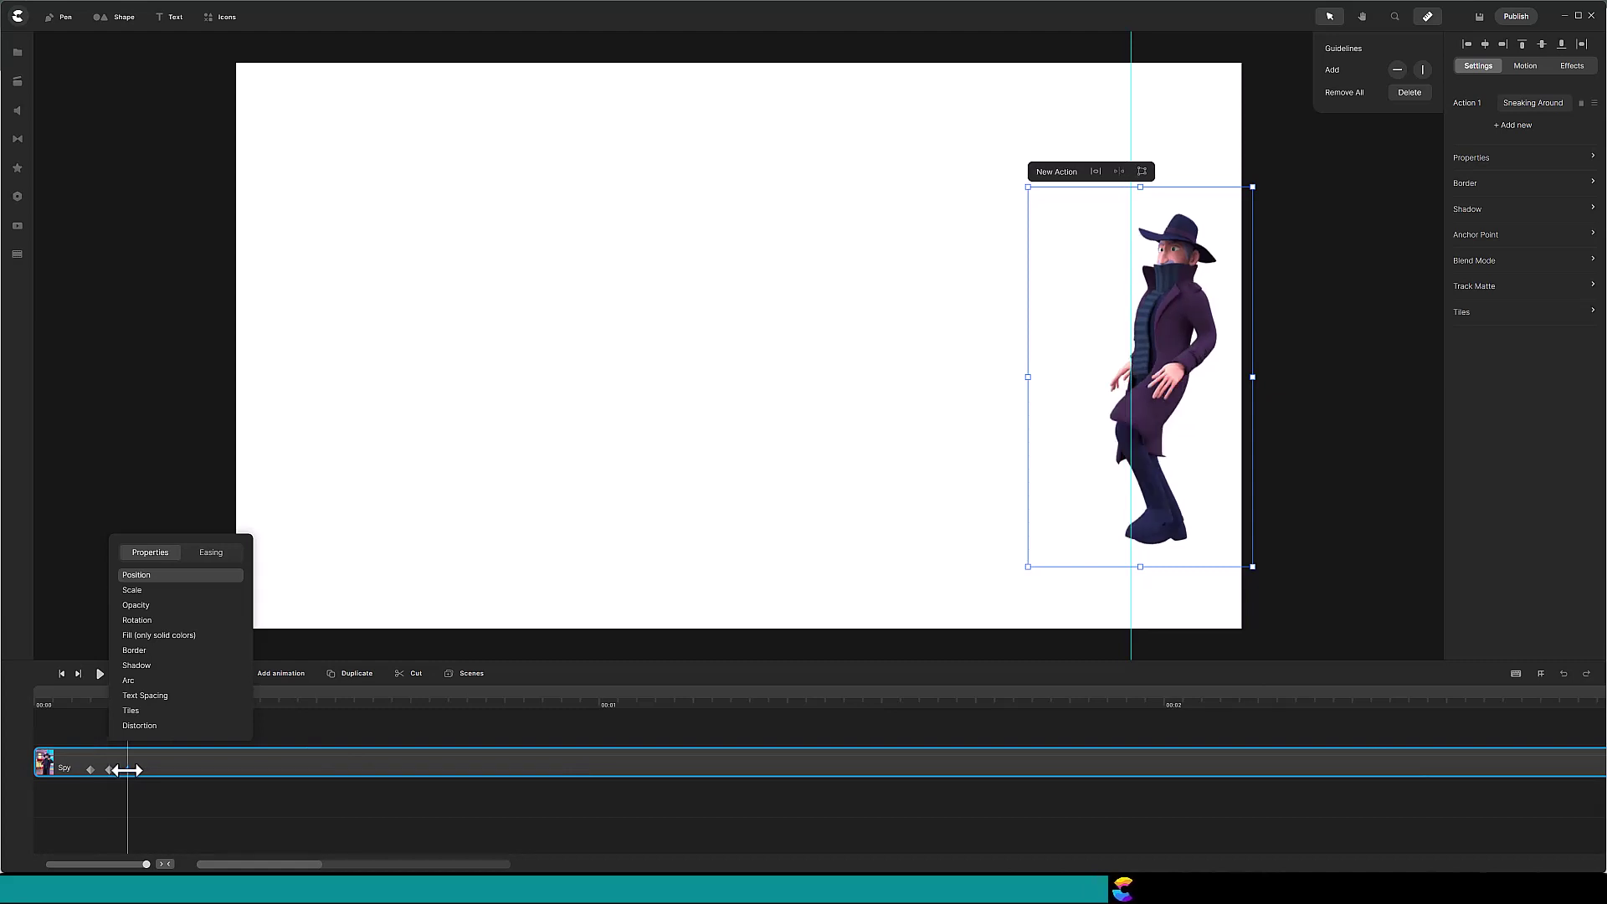
pyautogui.scroll(-3, 127, 770)
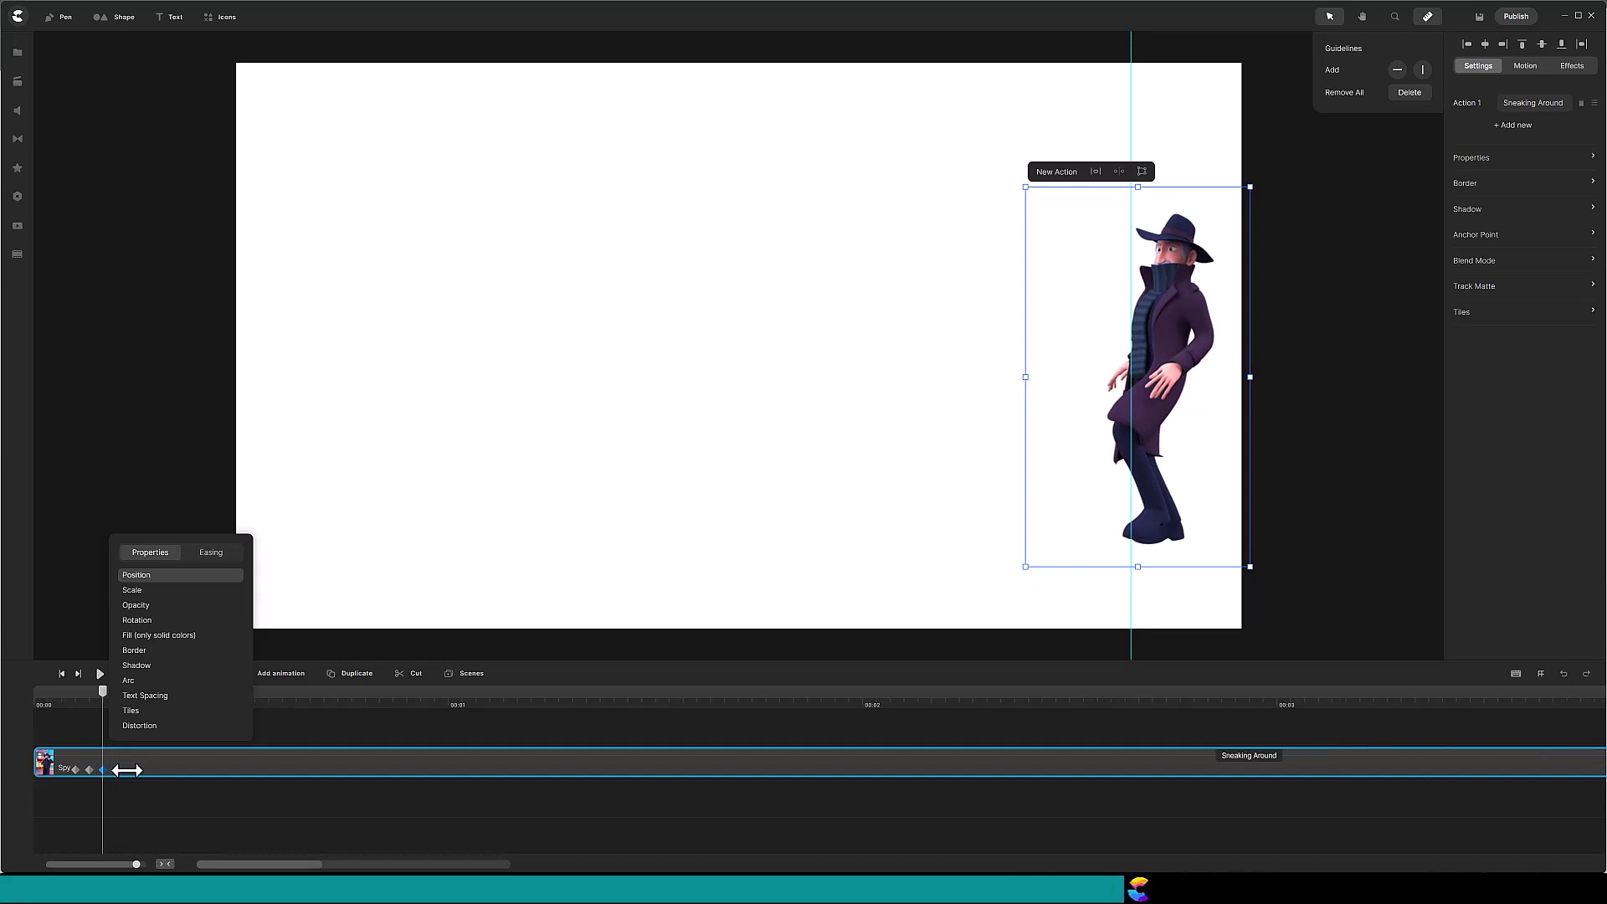
# Step: Add Position keyframes on every frame from 00:00,06 to 00:00,14, shifting the spy to keep the planted foot from sliding
pyautogui.click(116, 770)
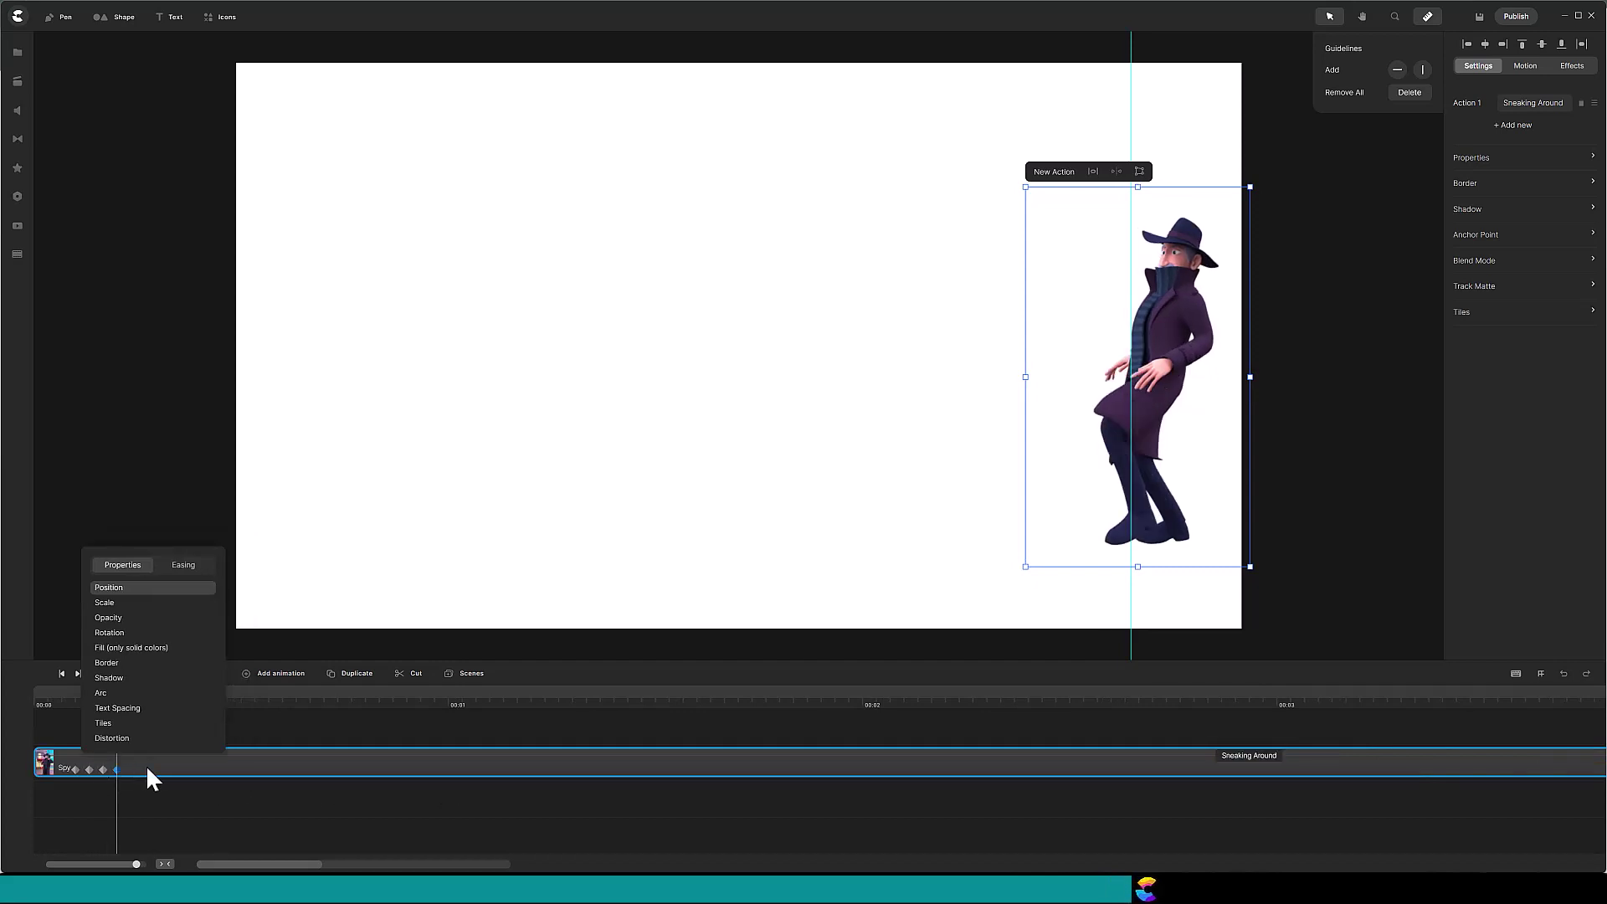
pyautogui.click(130, 769)
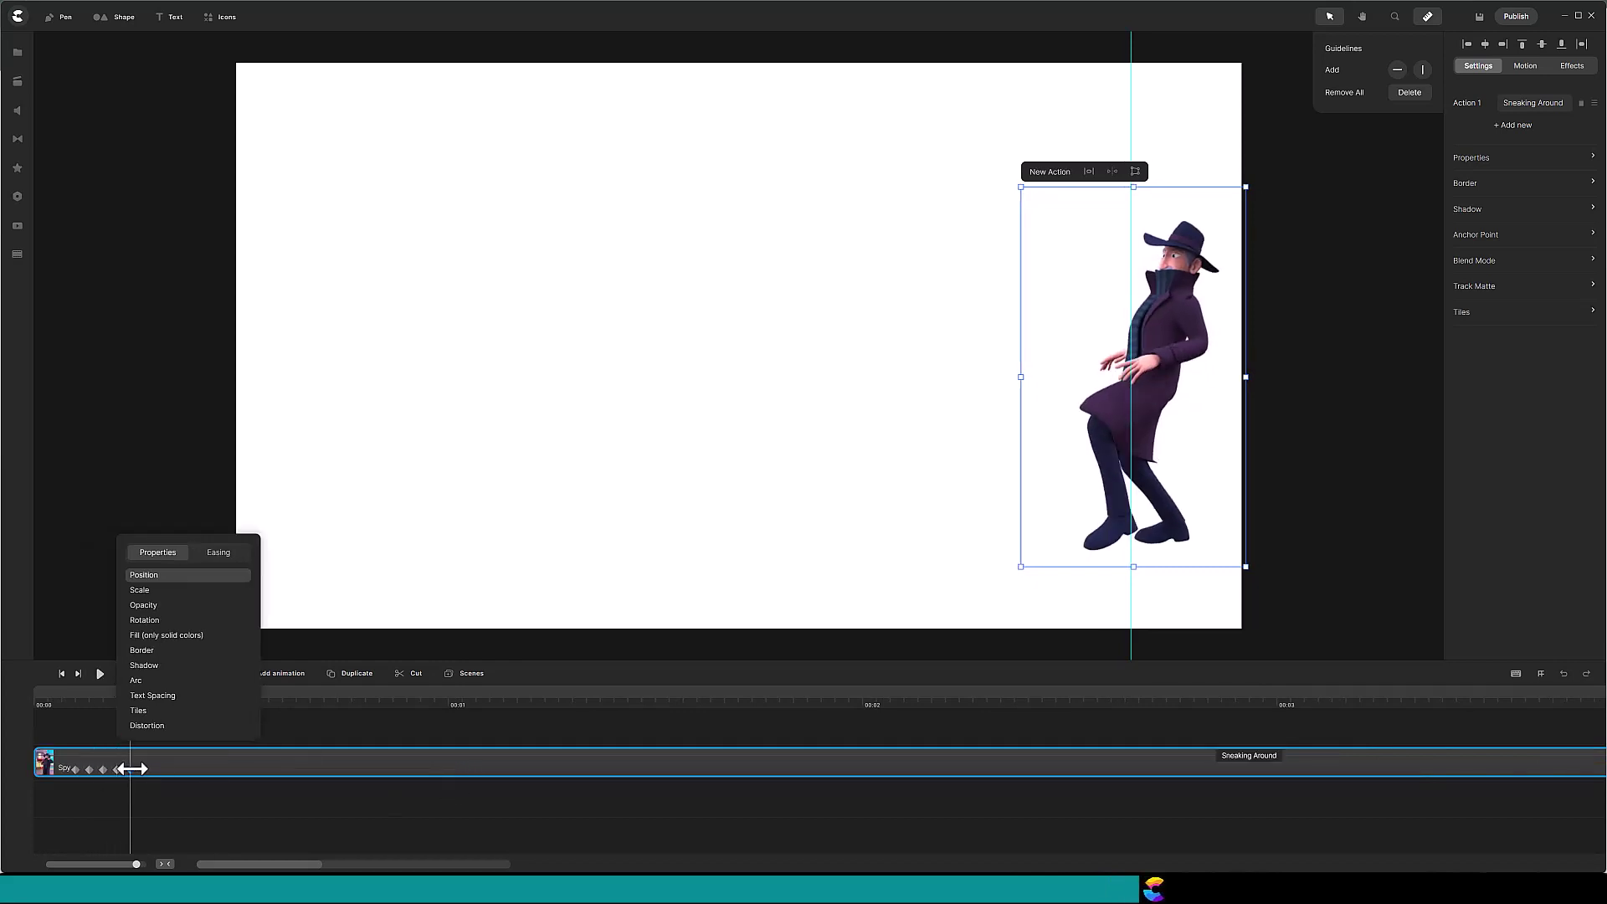
pyautogui.click(142, 769)
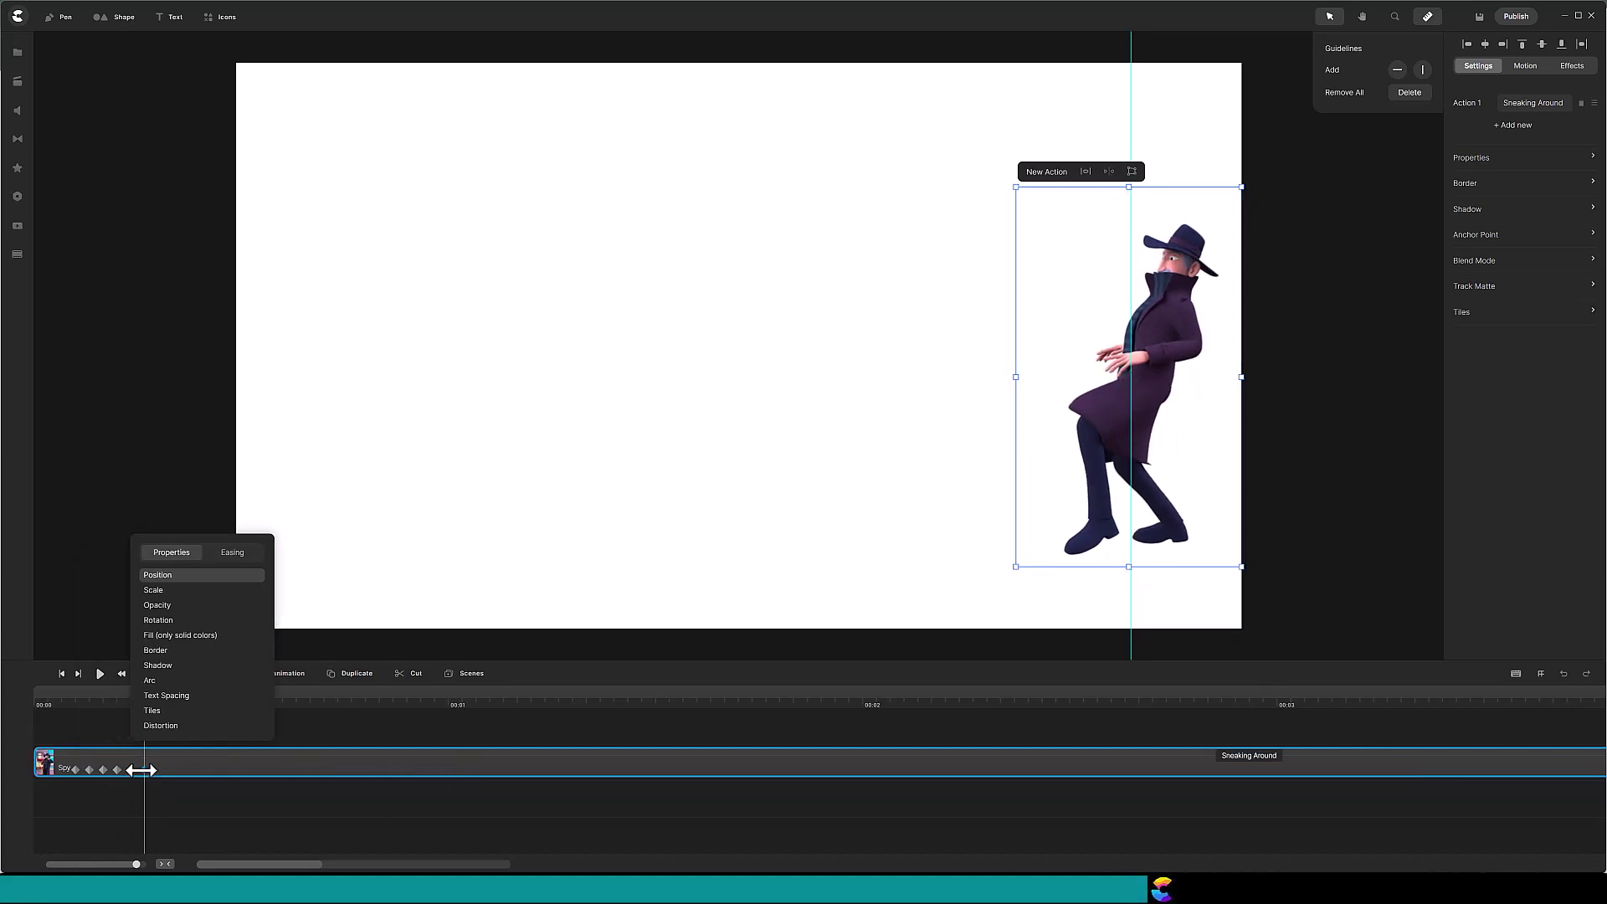
pyautogui.click(157, 770)
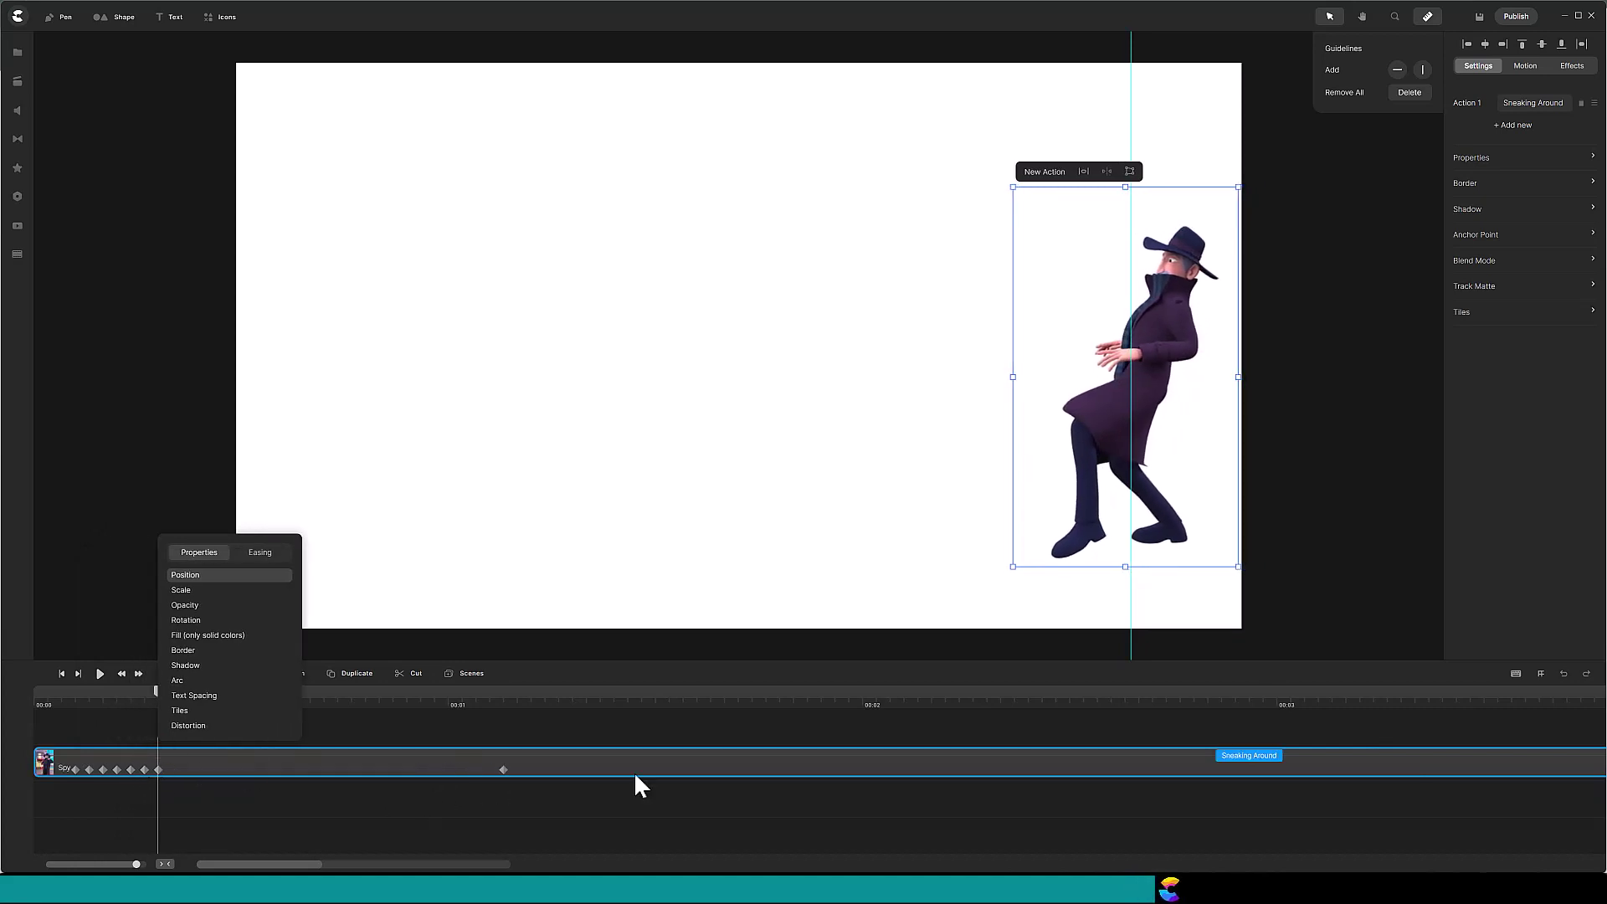
pyautogui.click(172, 769)
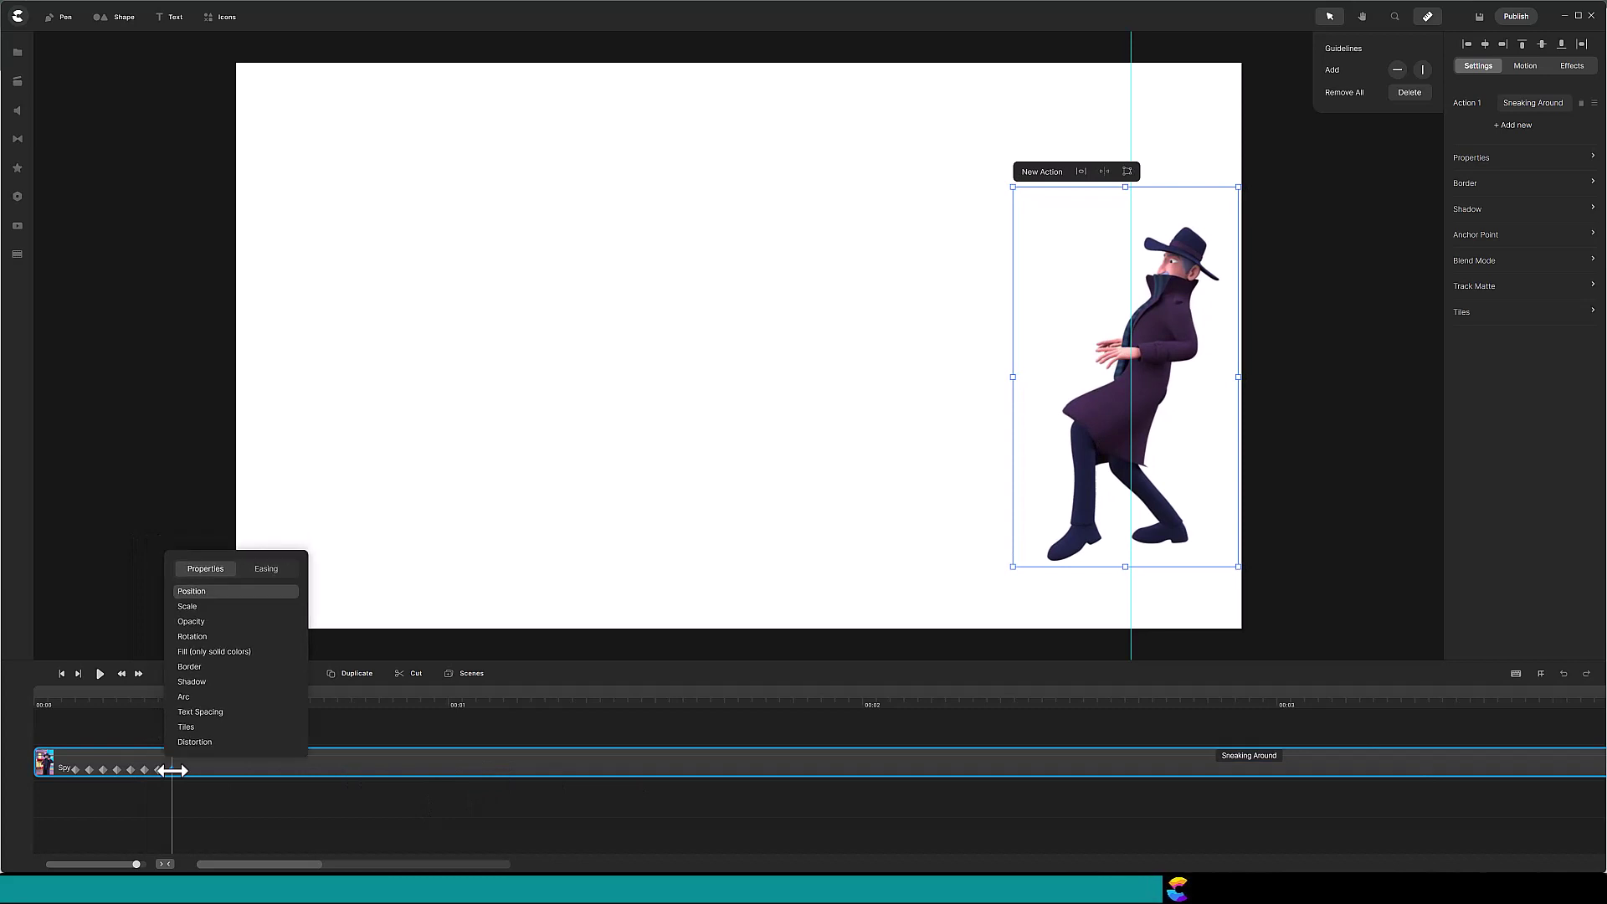
pyautogui.click(185, 769)
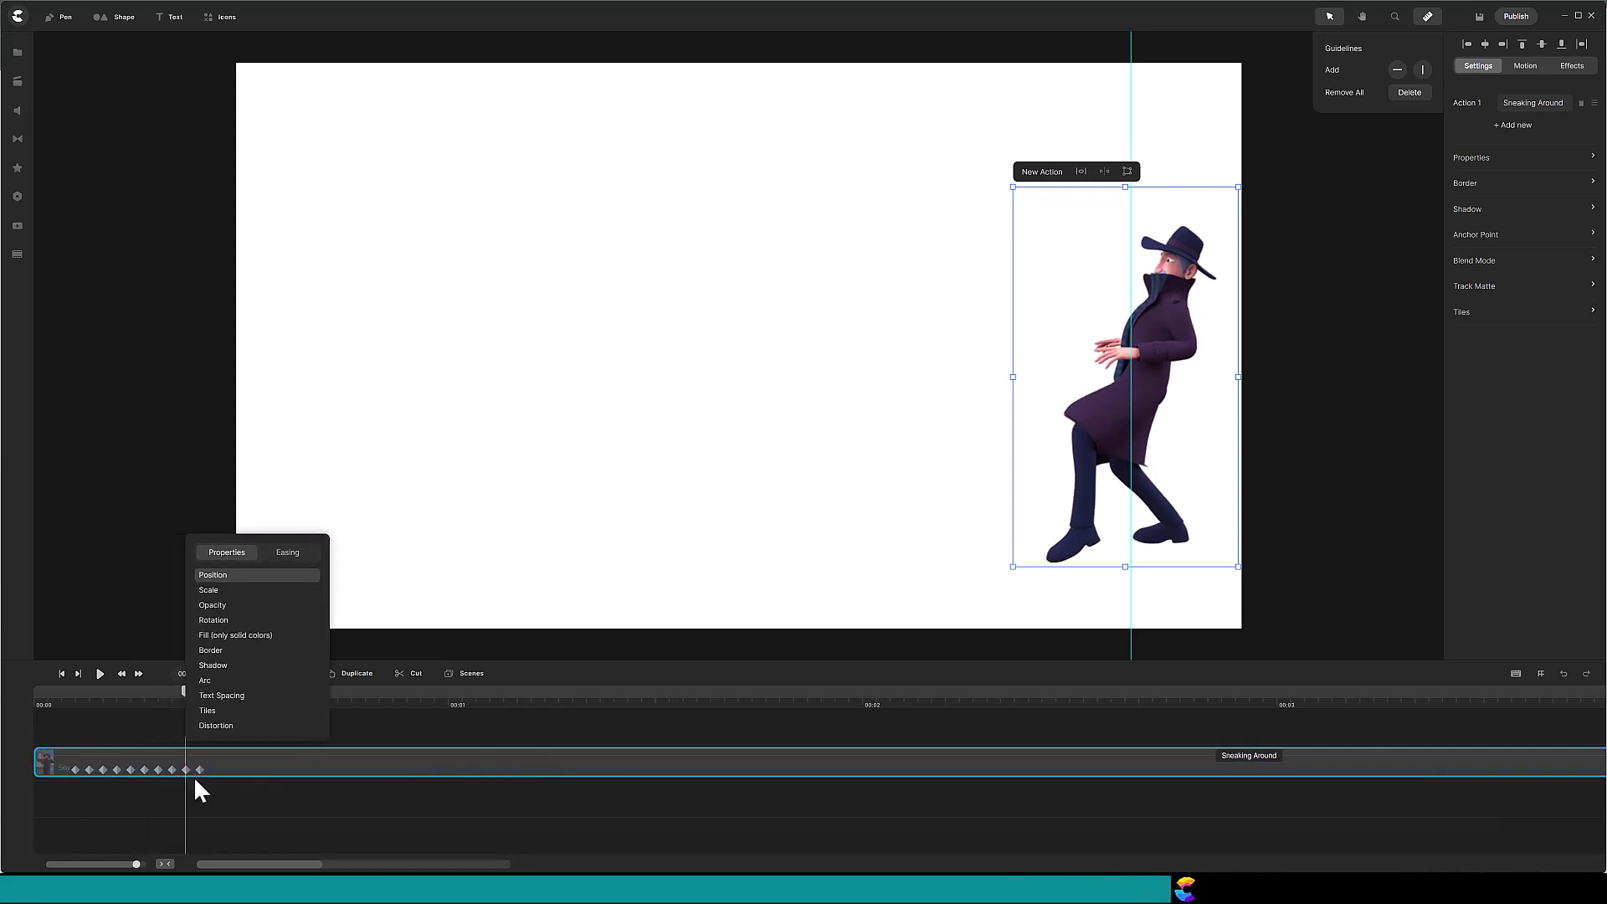
pyautogui.click(199, 769)
pyautogui.click(213, 769)
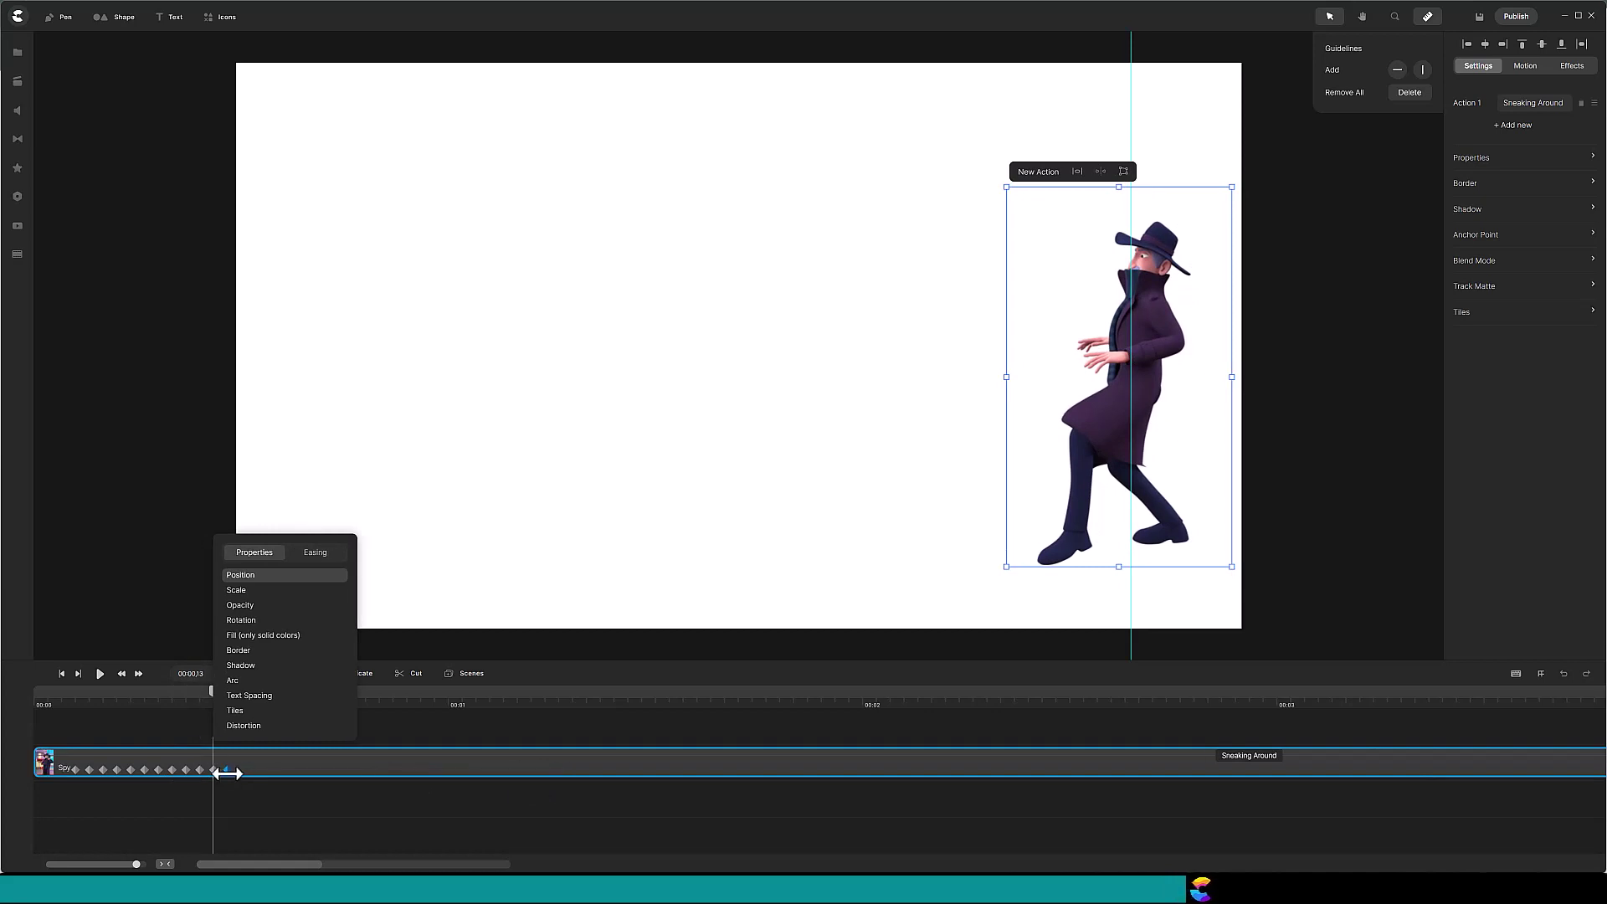
pyautogui.click(226, 769)
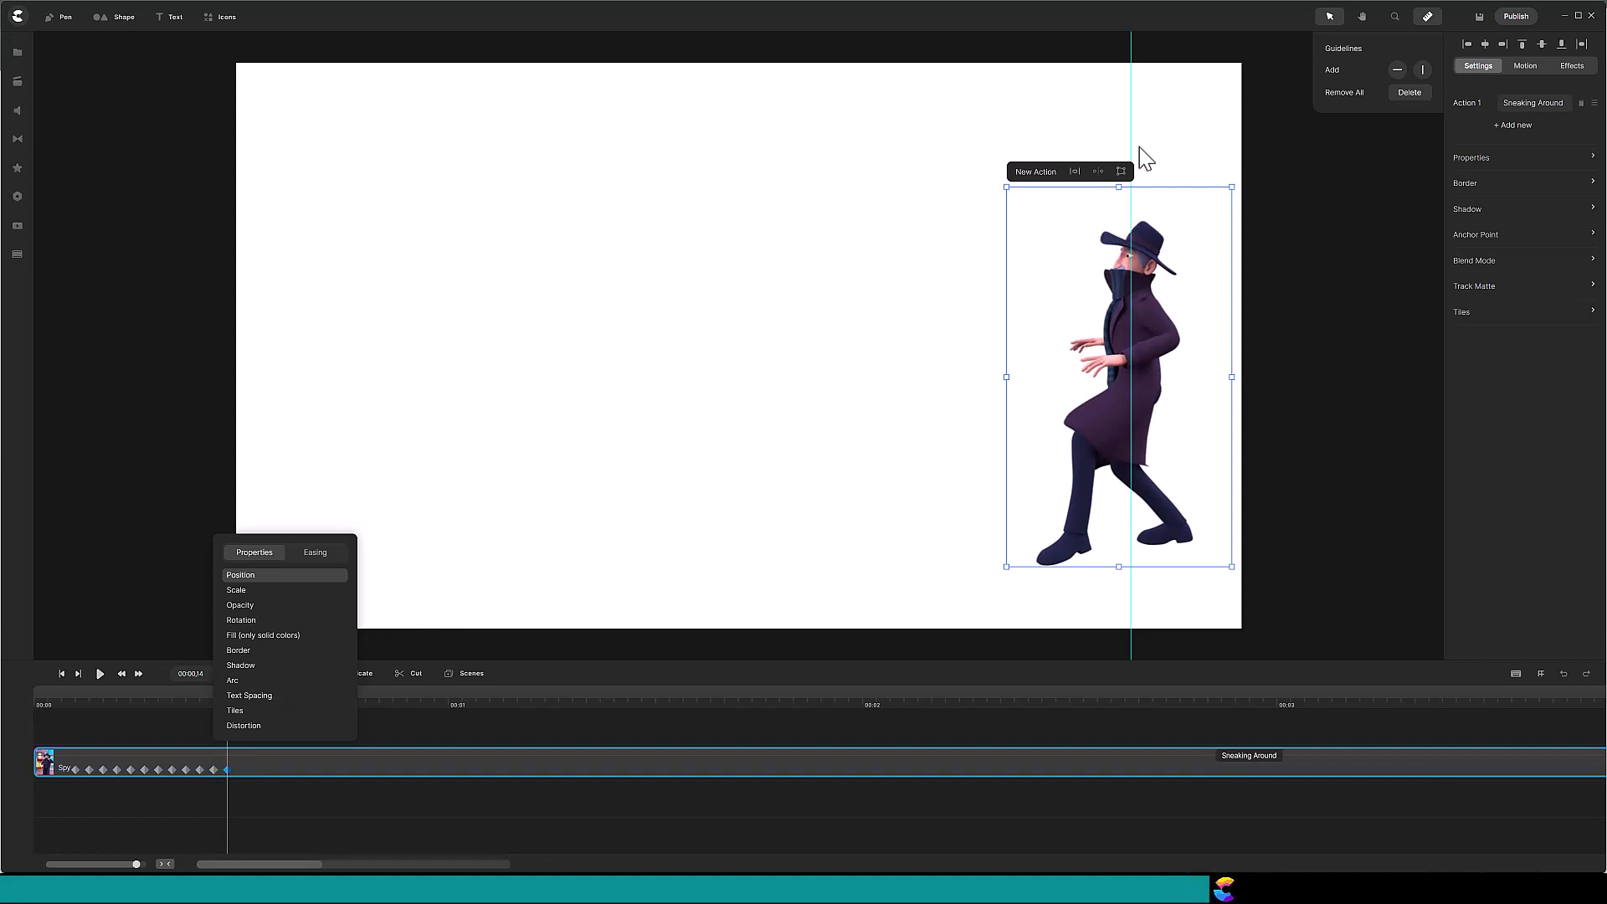
# Step: Move the vertical guideline to the toe of the spy's new front foot and add a Position keyframe at frame 00:00,15
pyautogui.moveTo(1131, 144); pyautogui.dragTo(1038, 177)
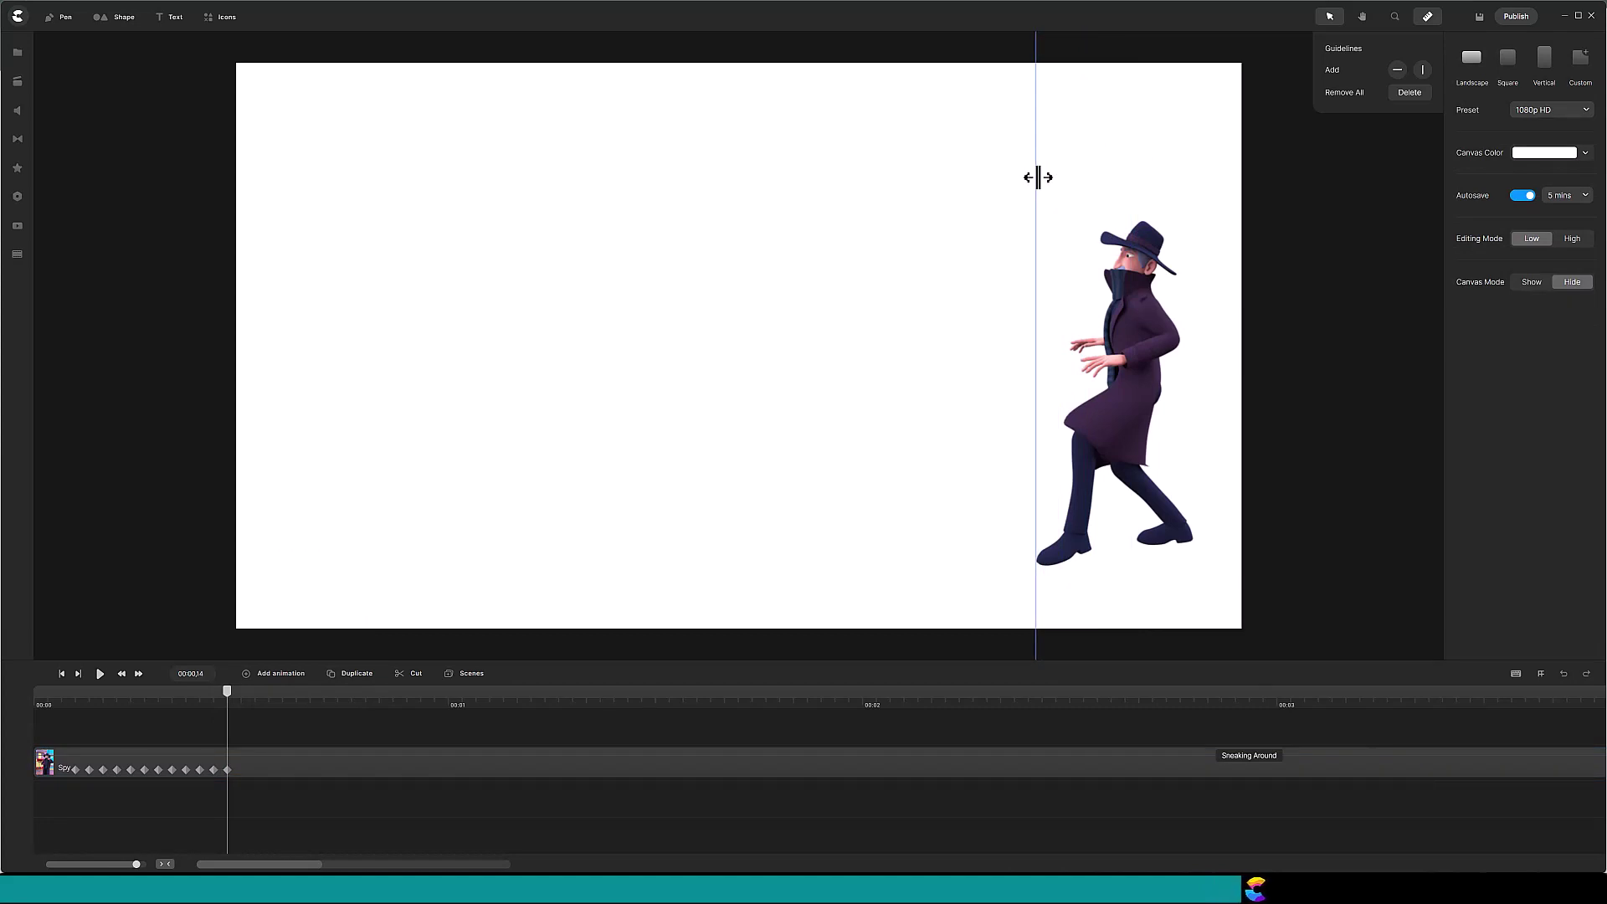
pyautogui.click(585, 768)
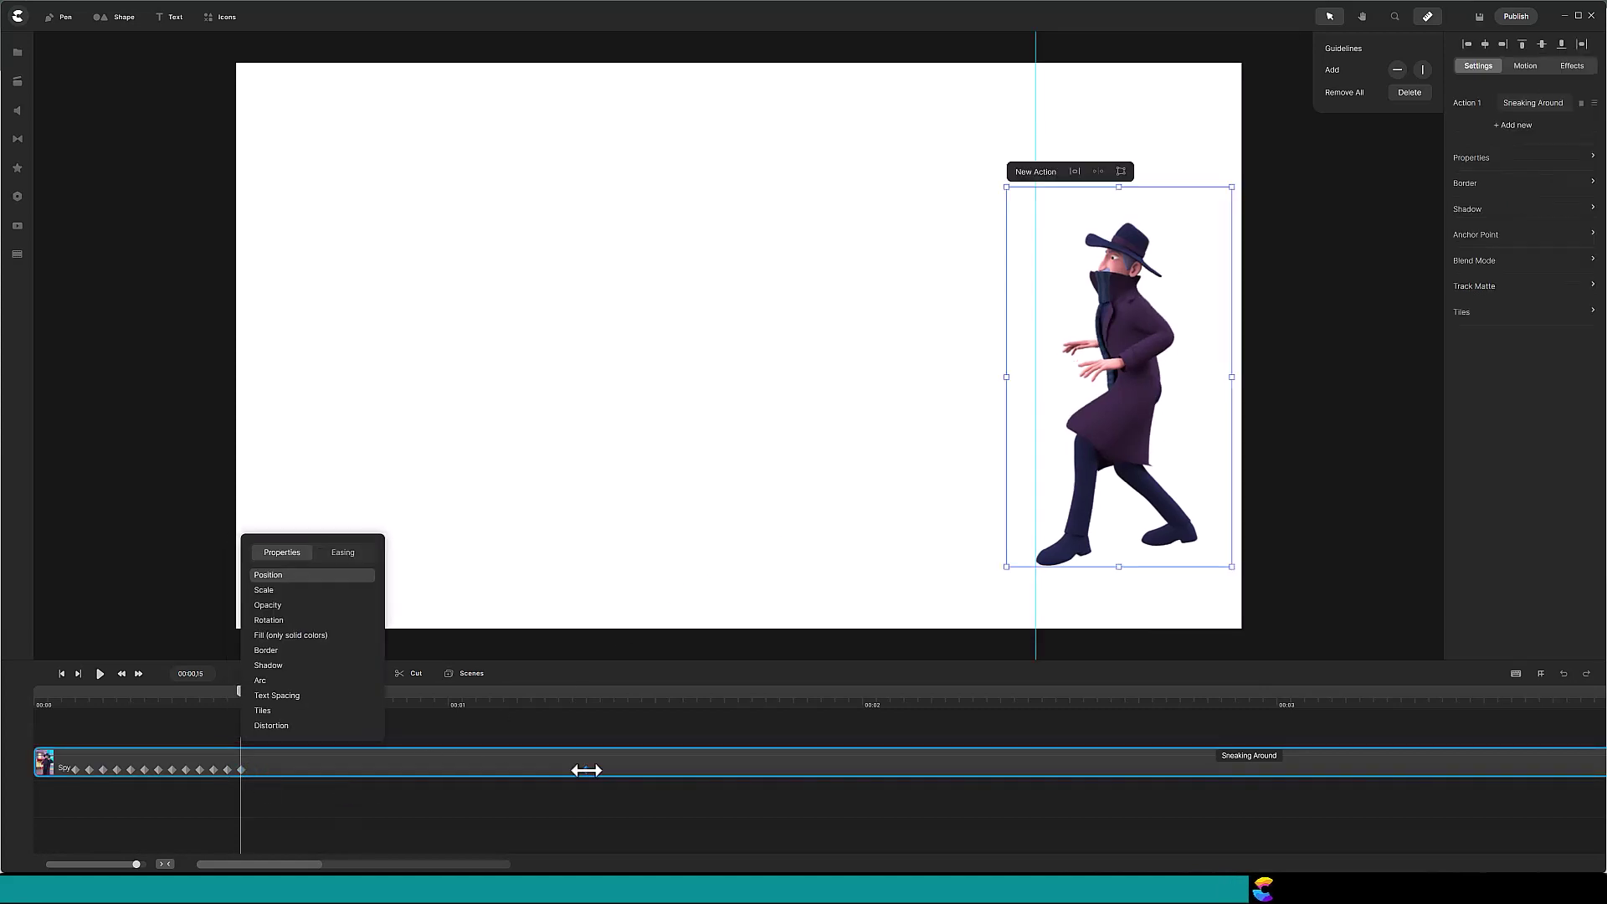
# Step: Continue the frame-by-frame Position keyframes through 00:05,01, realigning the guideline with each new front toe, and play back the walk
pyautogui.moveTo(227, 769); pyautogui.dragTo(1340, 787)
pyautogui.scroll(-2, 1022, 384)
pyautogui.moveTo(761, 772); pyautogui.dragTo(1361, 770)
pyautogui.click(1330, 15)
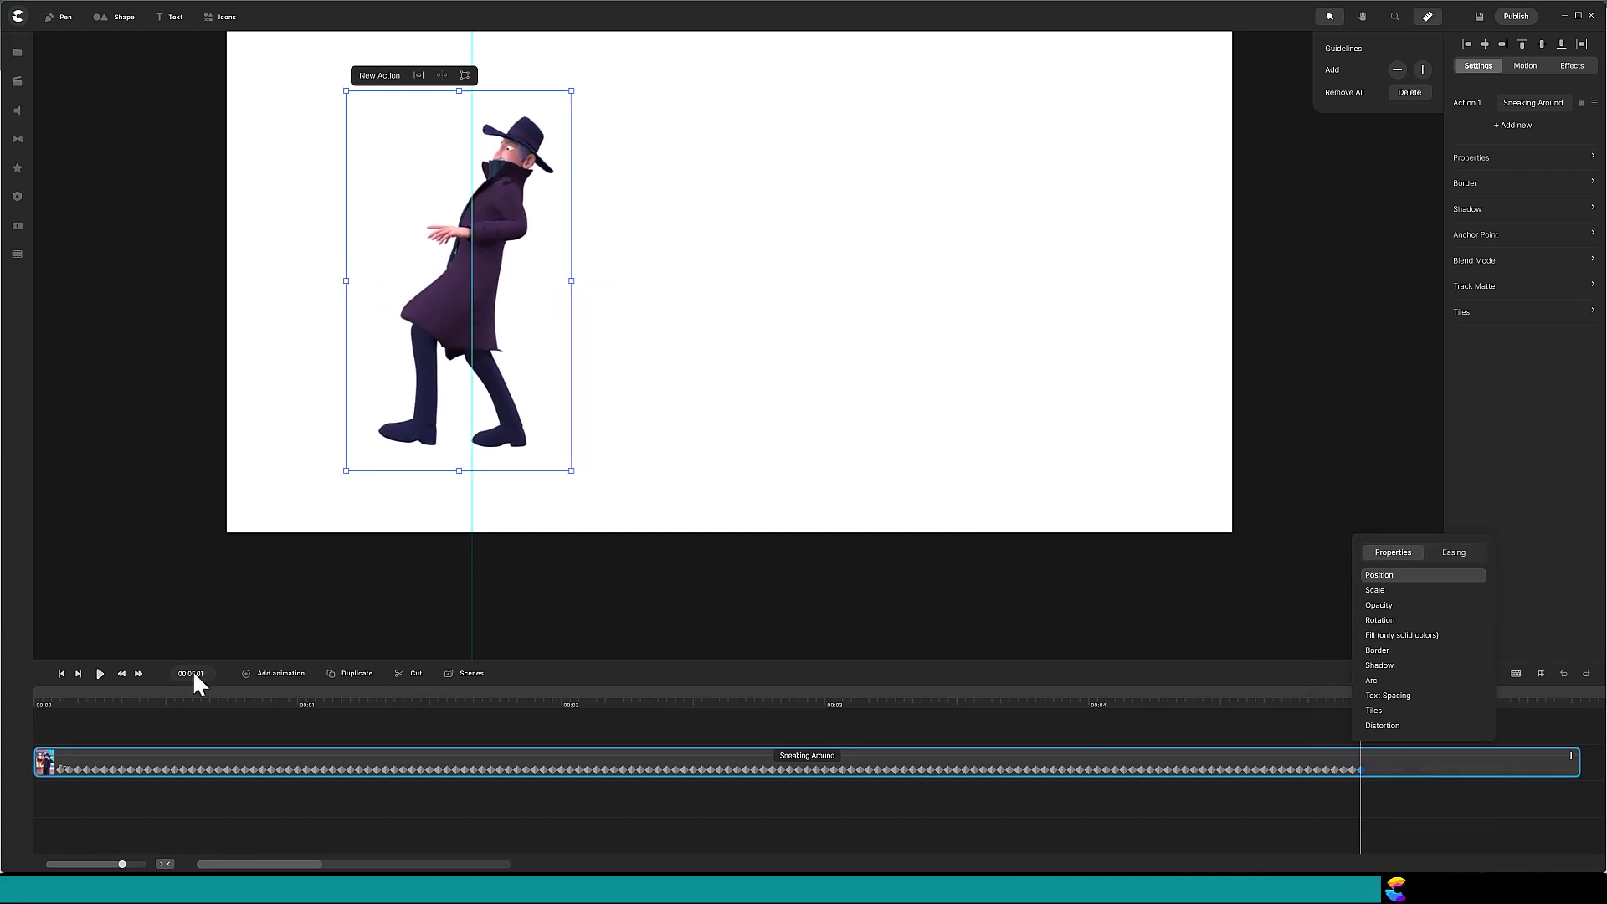
pyautogui.click(100, 675)
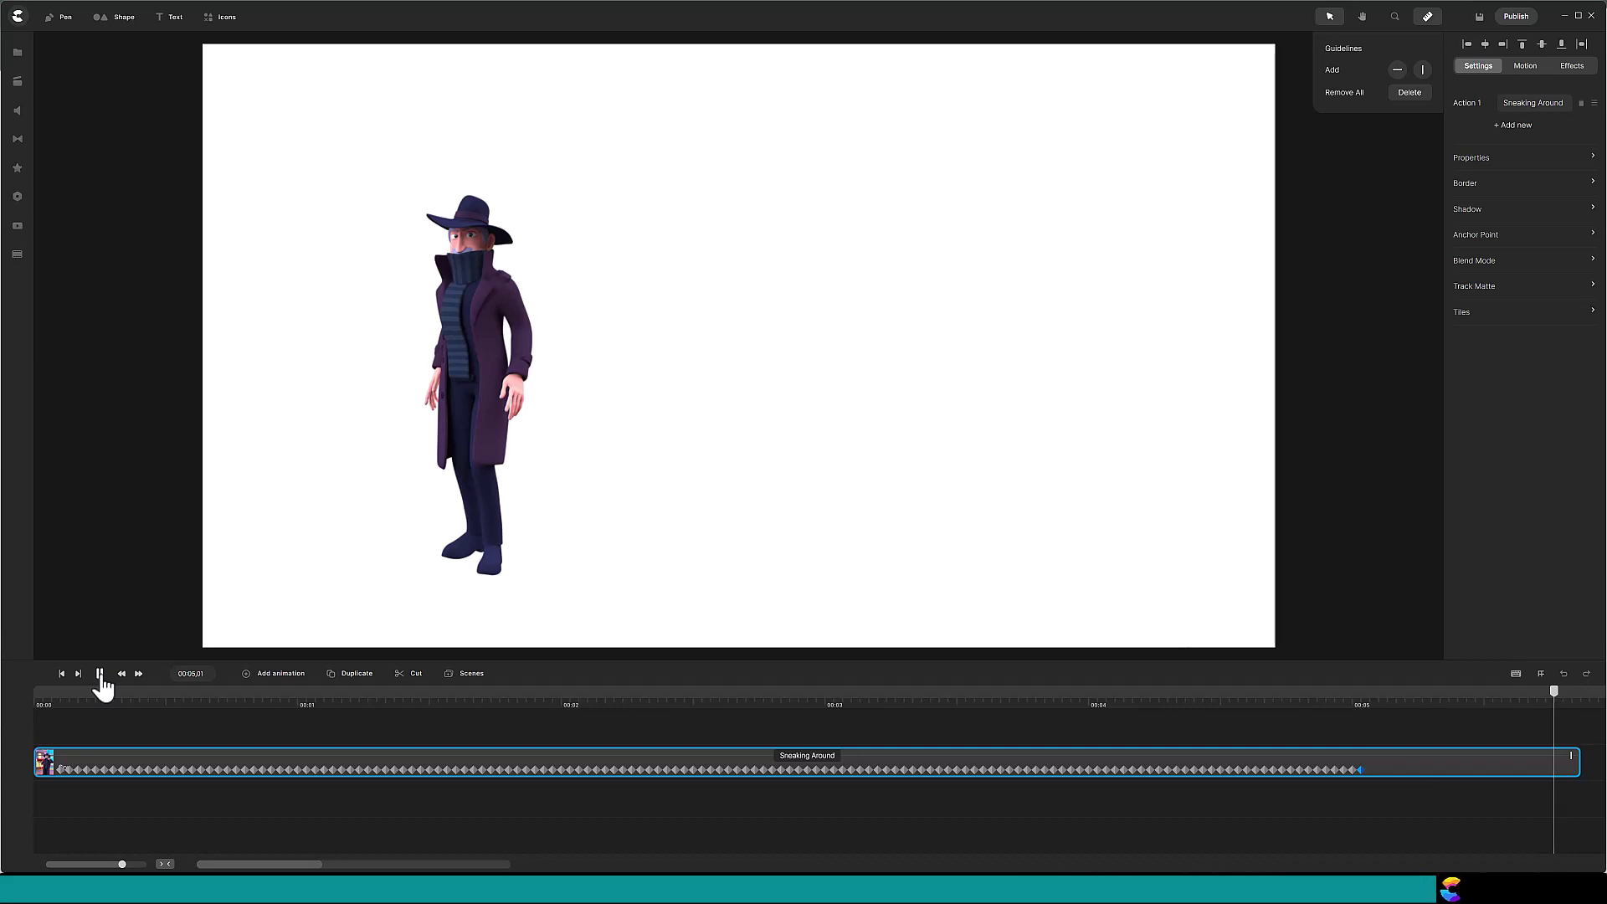
pyautogui.click(100, 673)
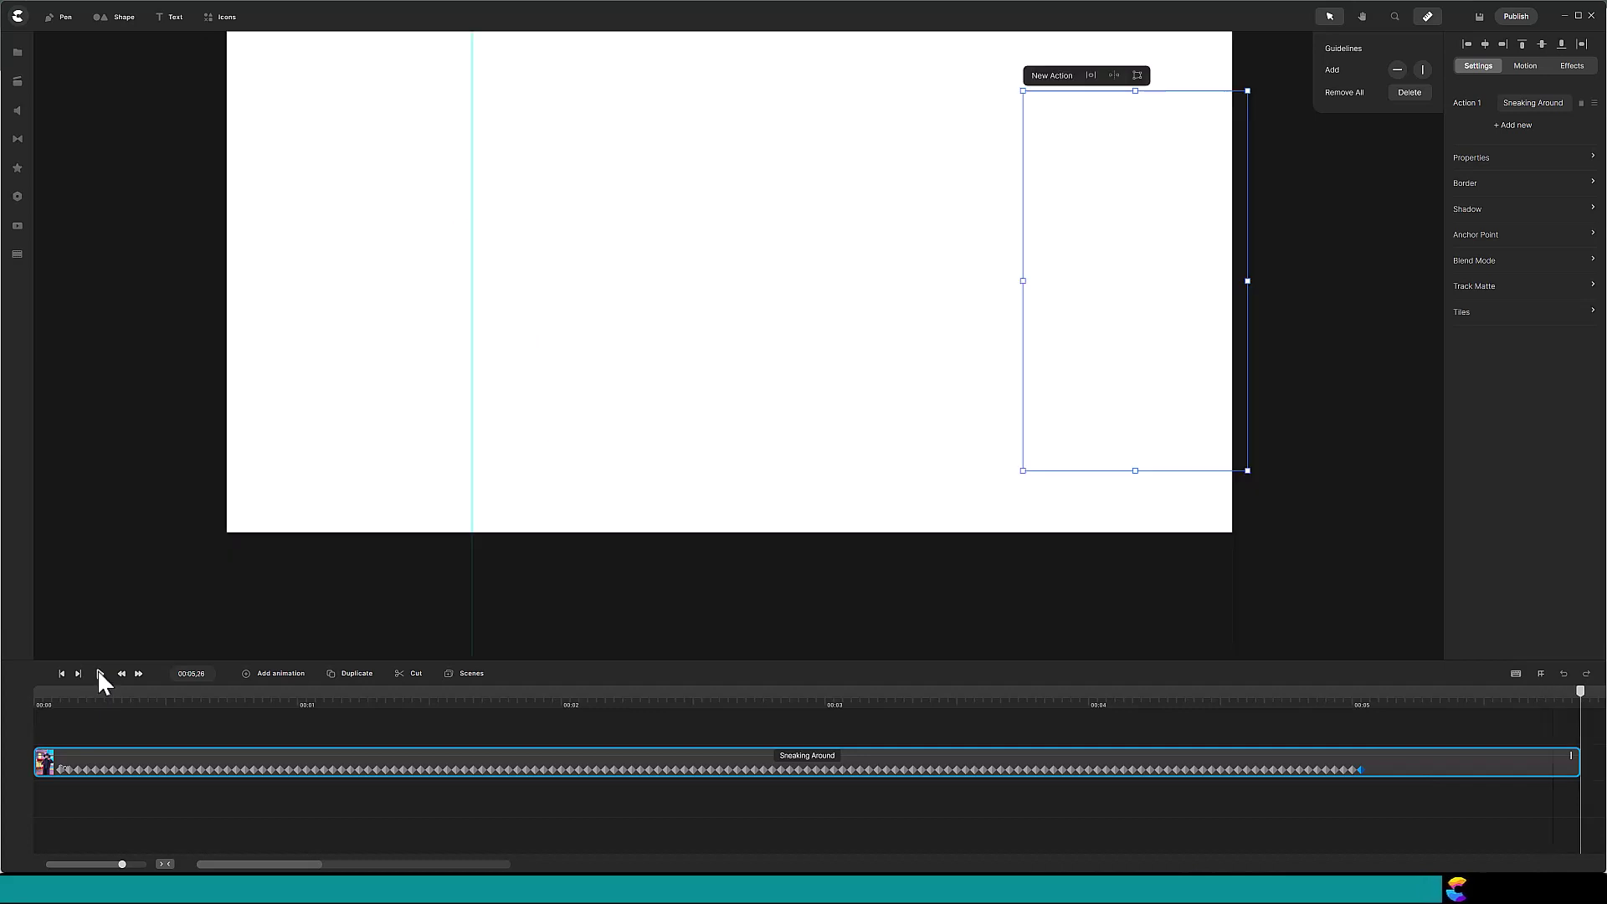
# Step: Go to frame 00:05,13 and group the spy's animated clip
pyautogui.click(1465, 700)
pyautogui.rightClick(1479, 767)
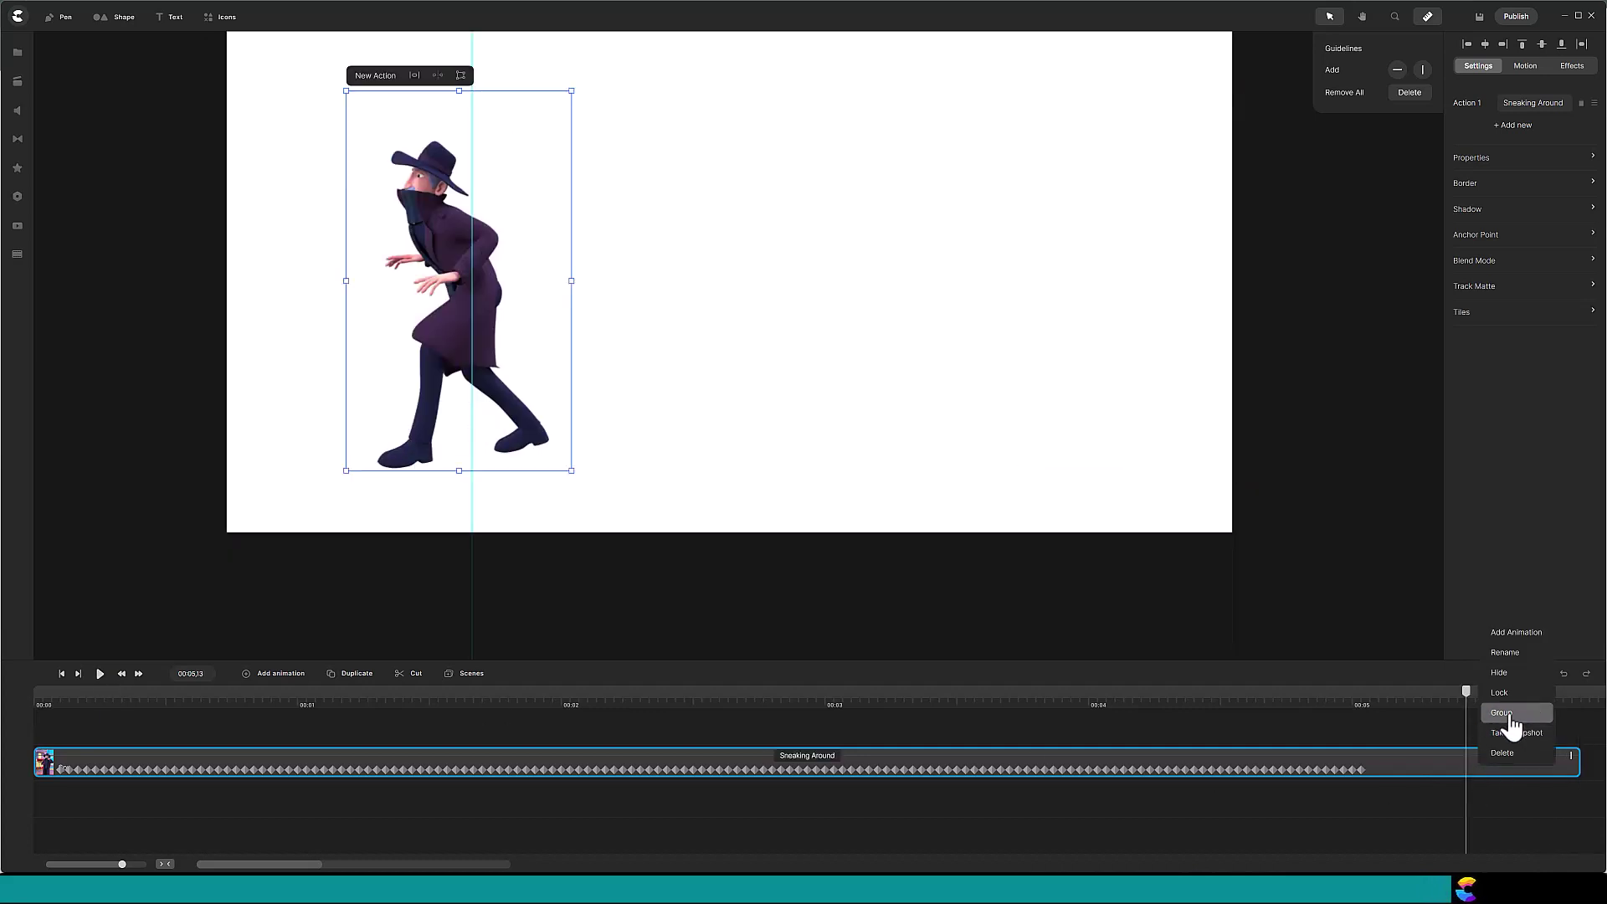
pyautogui.click(1511, 725)
# Step: Rename the spy's group as Sneaky Spy and save it to My Scenes
pyautogui.rightClick(1437, 768)
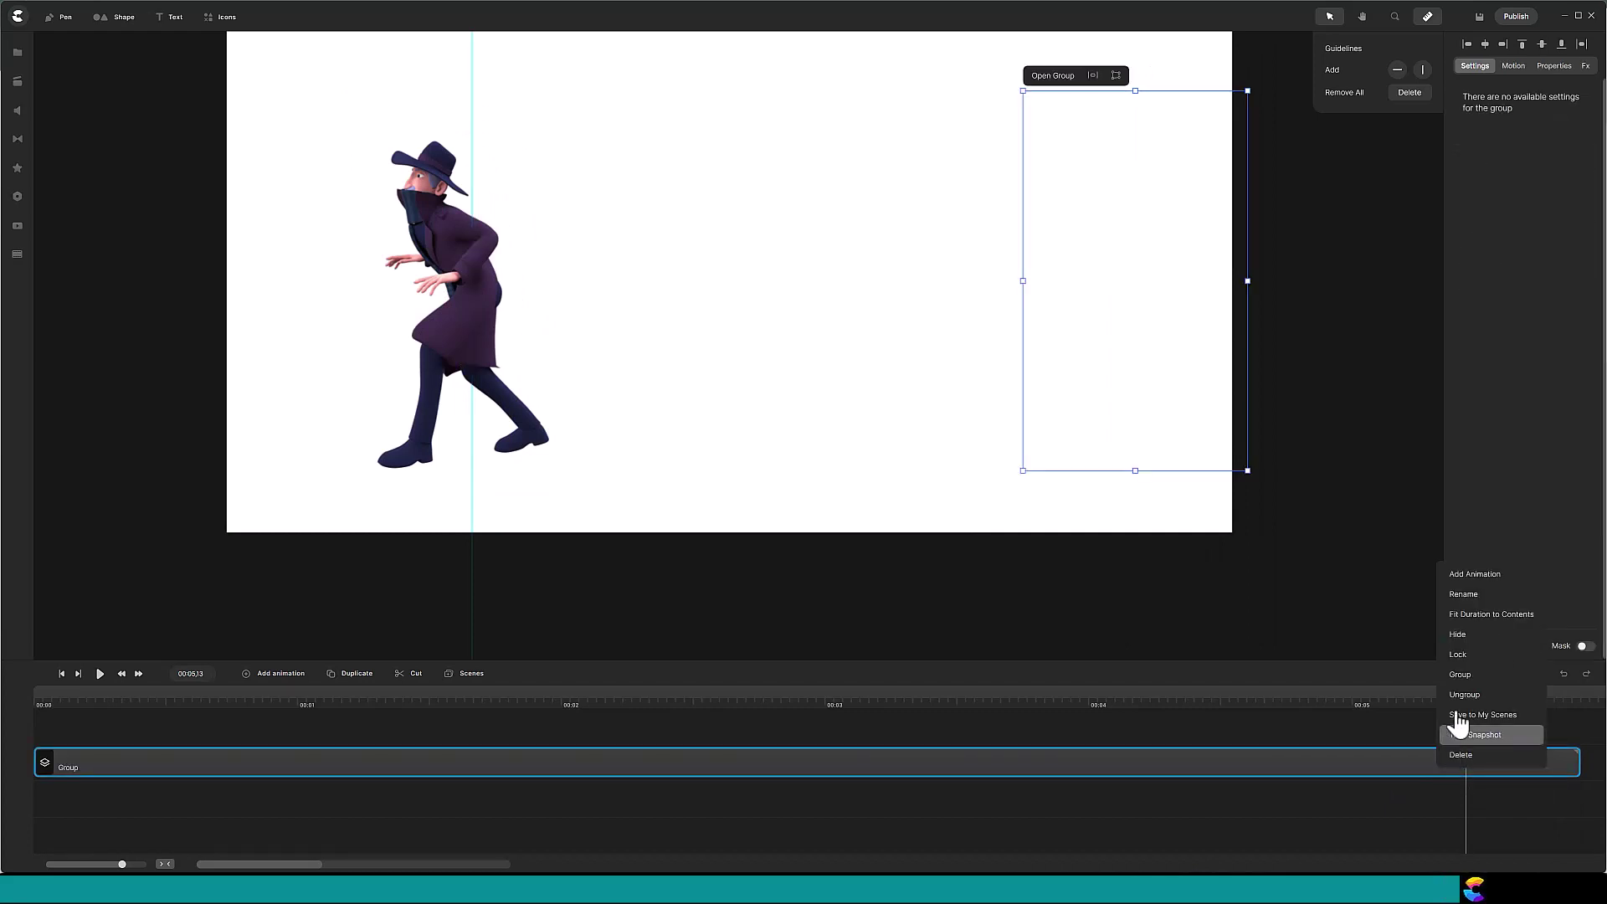
pyautogui.click(1463, 595)
pyautogui.write('Snea')
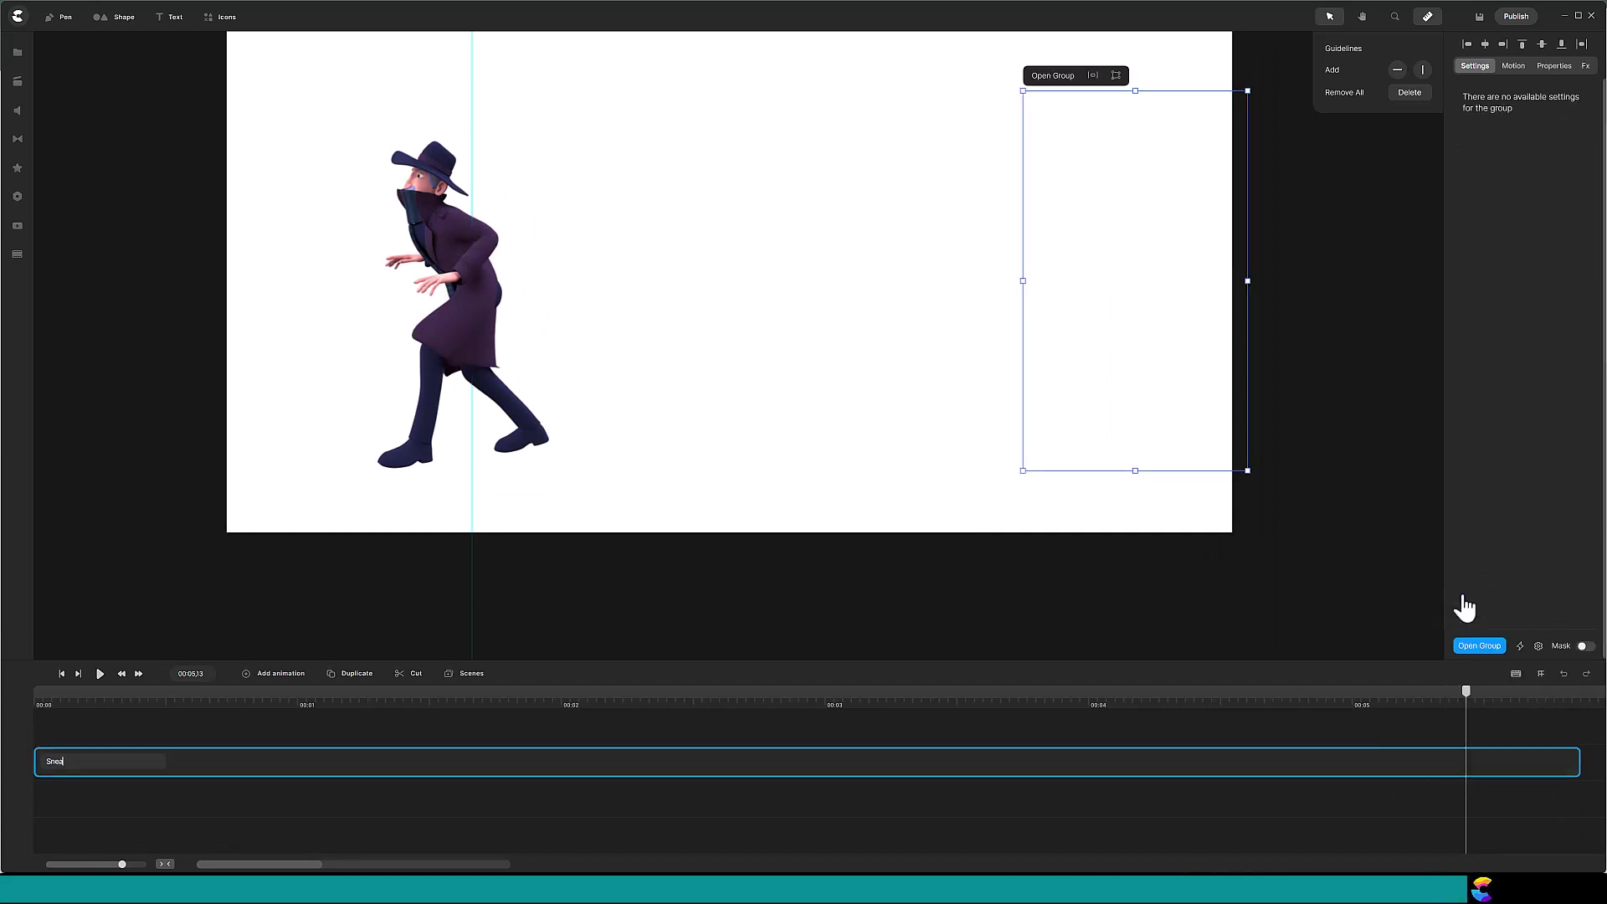
pyautogui.write('ky Spy')
pyautogui.press('Return')
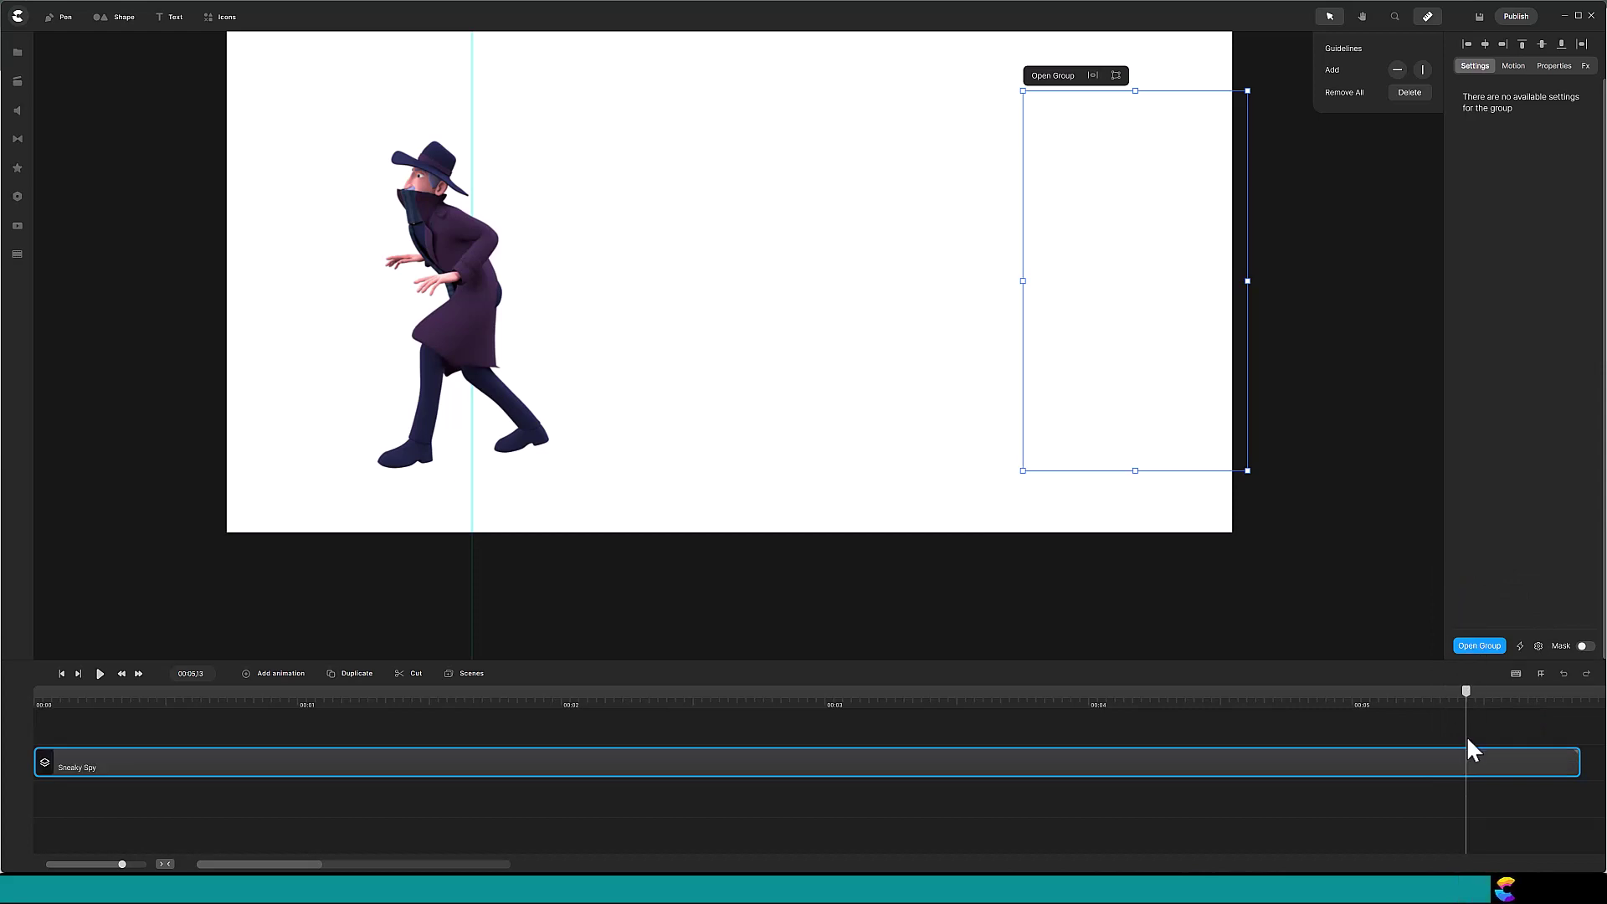
pyautogui.rightClick(1479, 766)
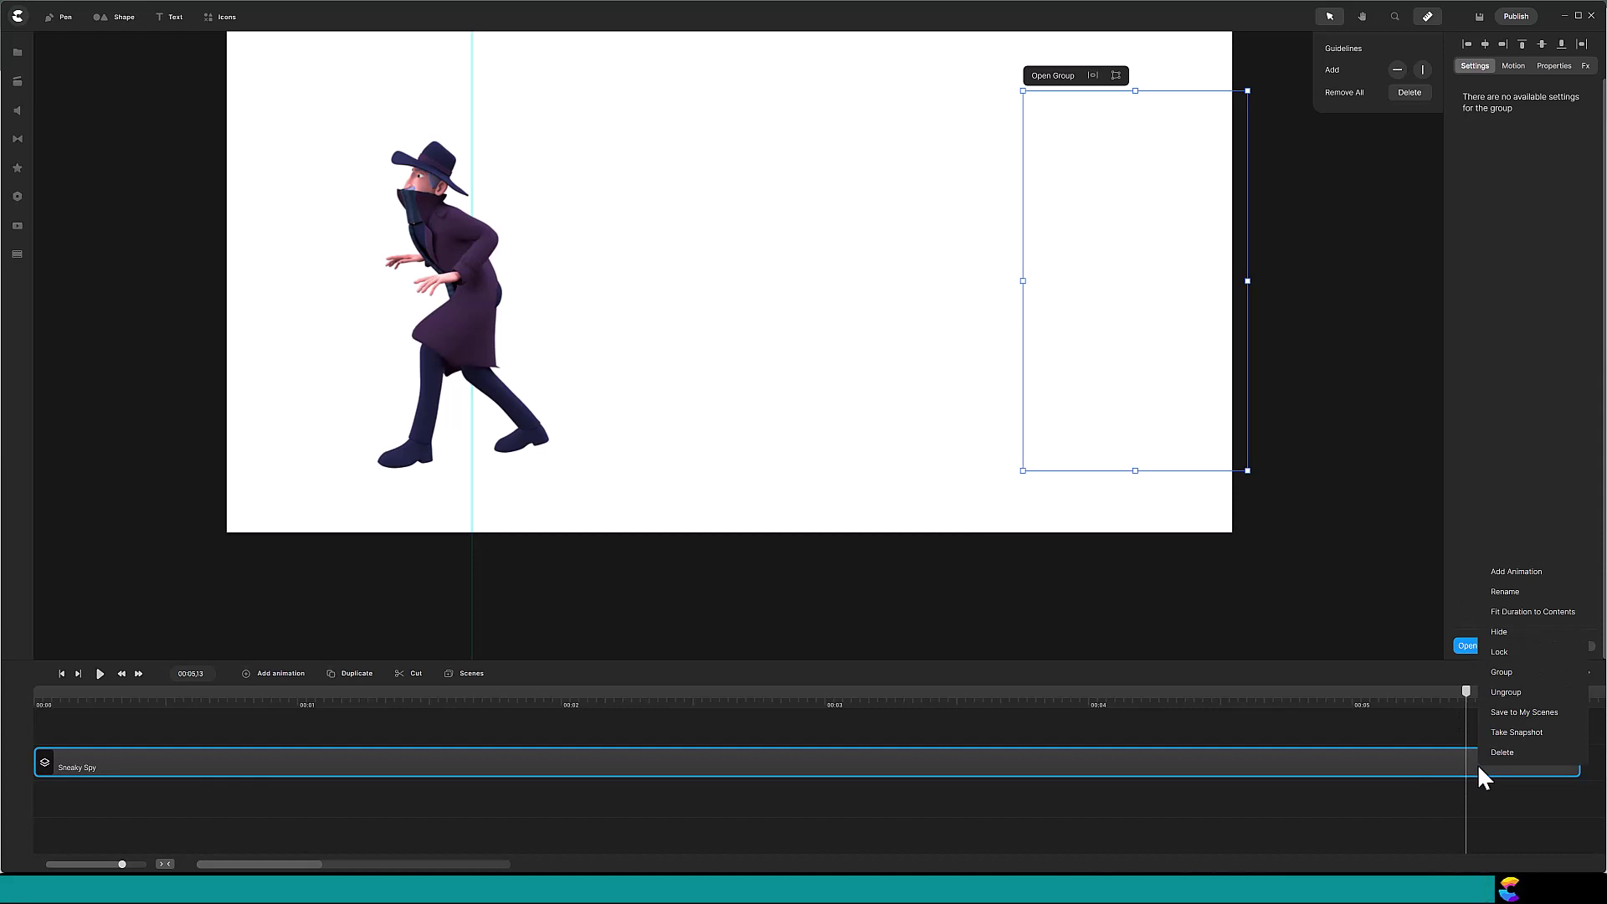
pyautogui.click(1524, 712)
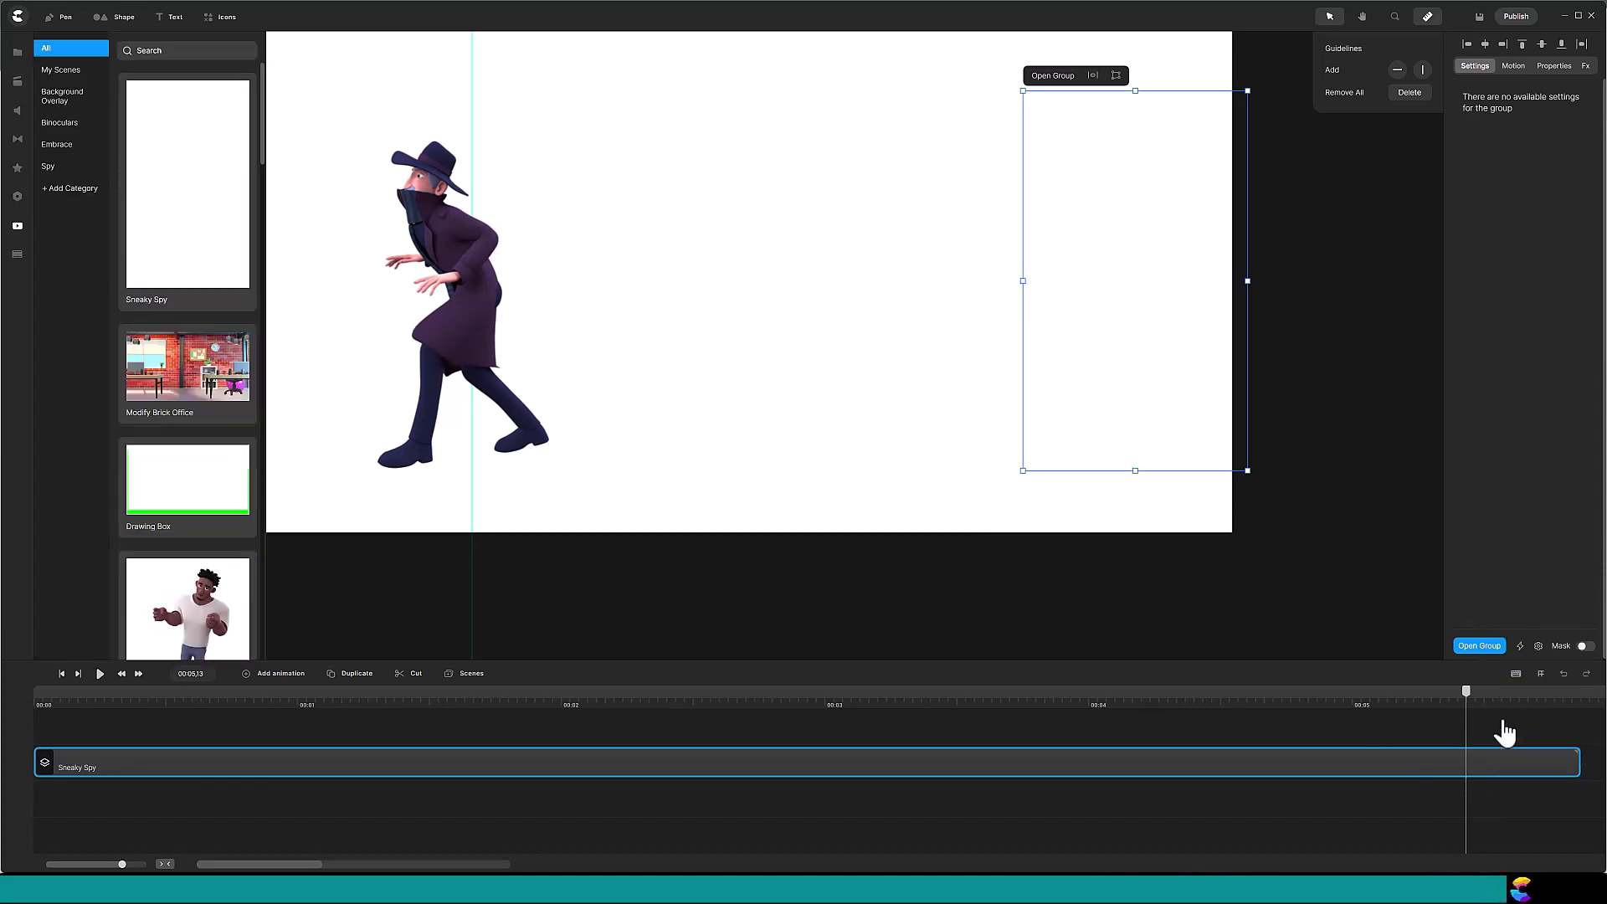